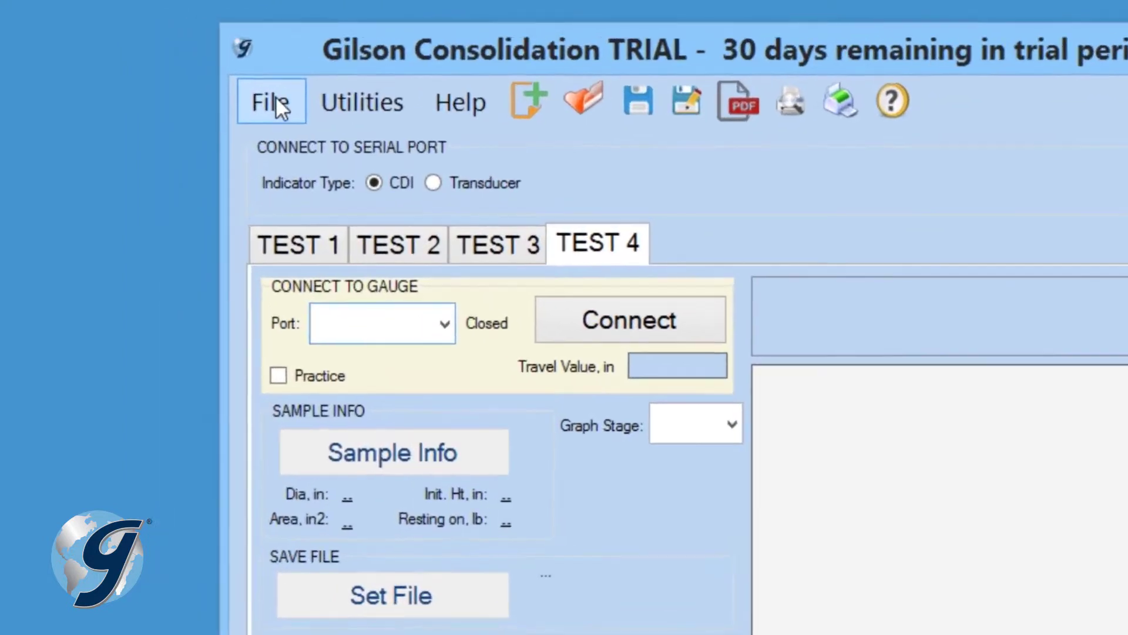
left_click(206, 79)
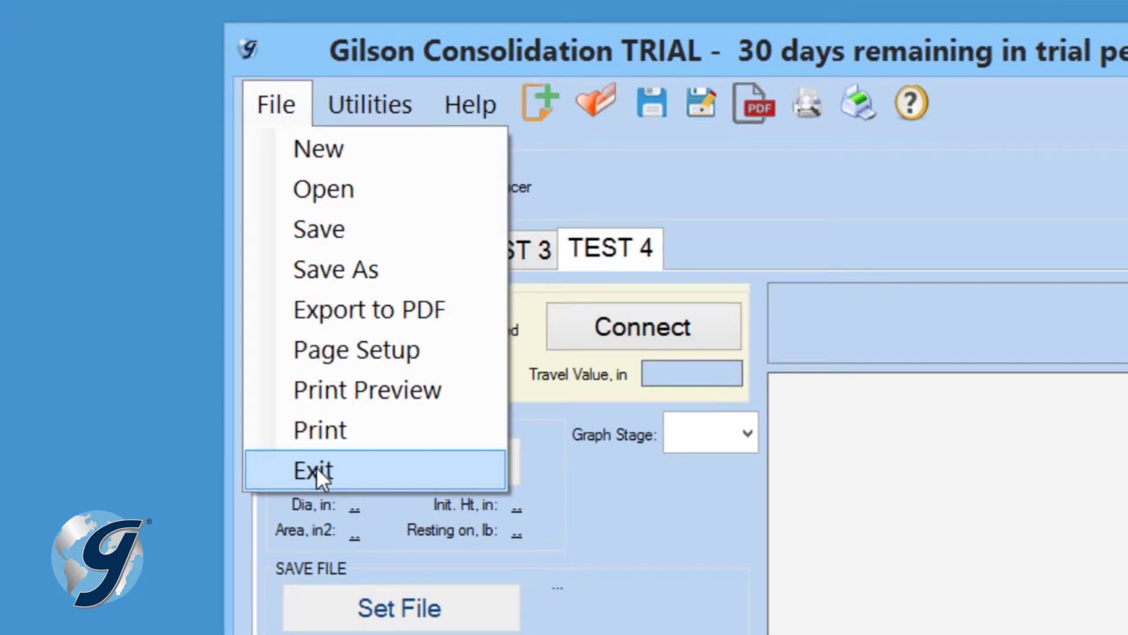
key("Escape")
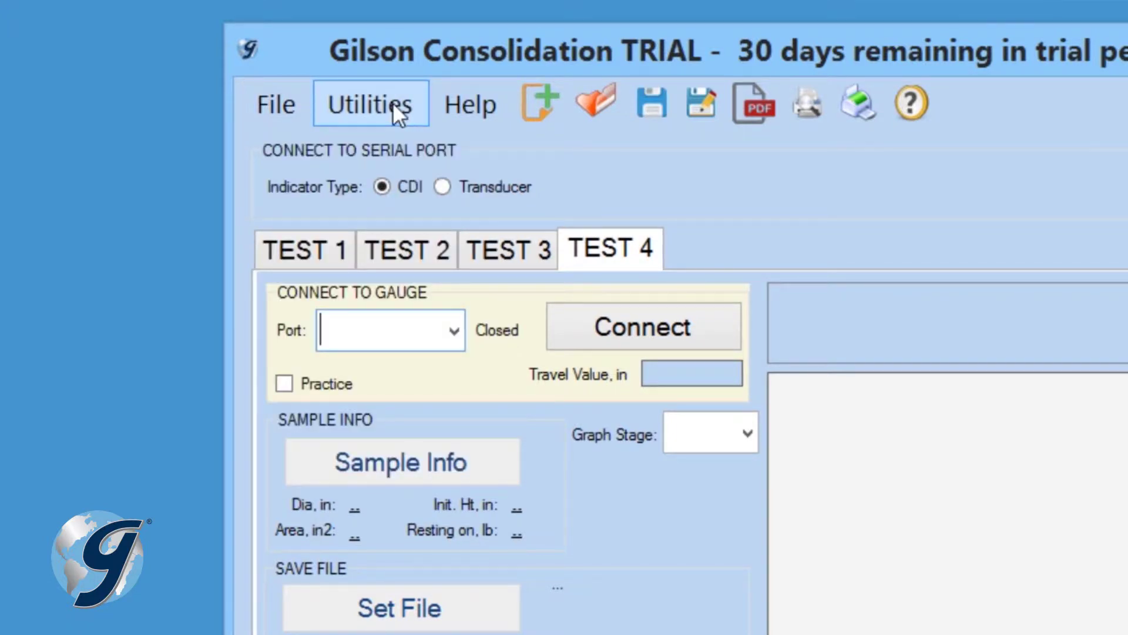
left_click(392, 102)
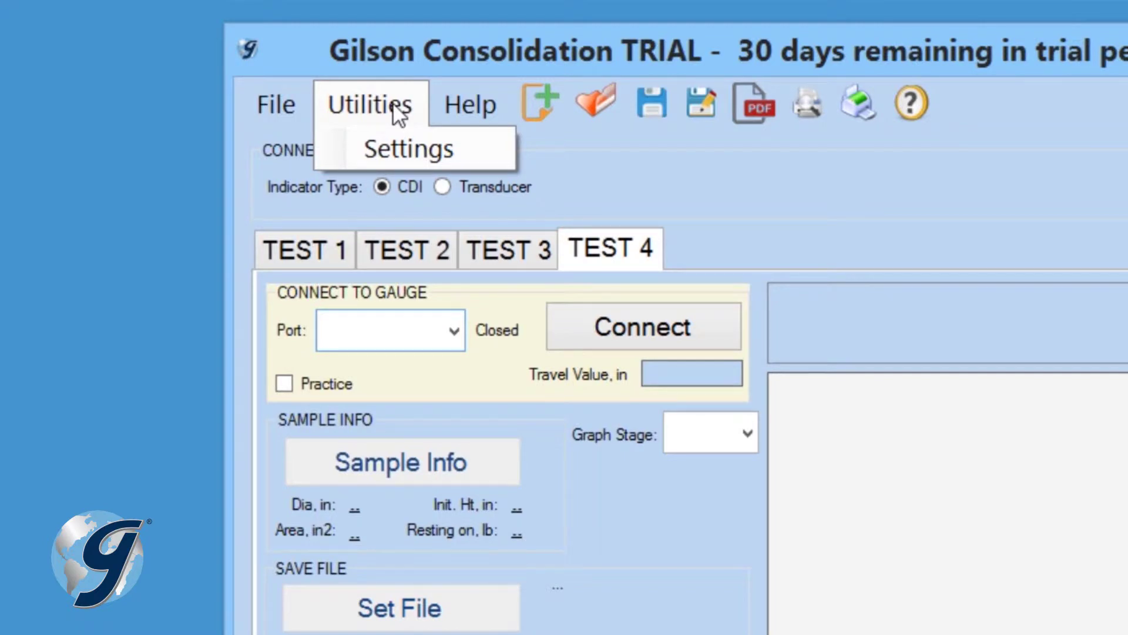
key("Escape")
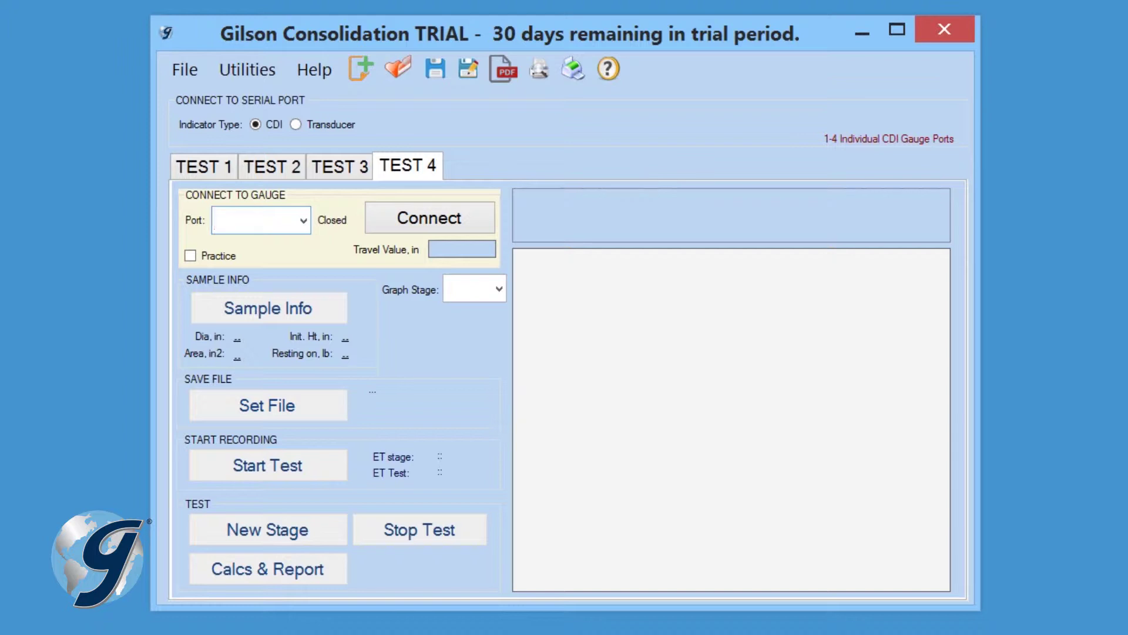
Start a new consolidation test file
left_click(177, 70)
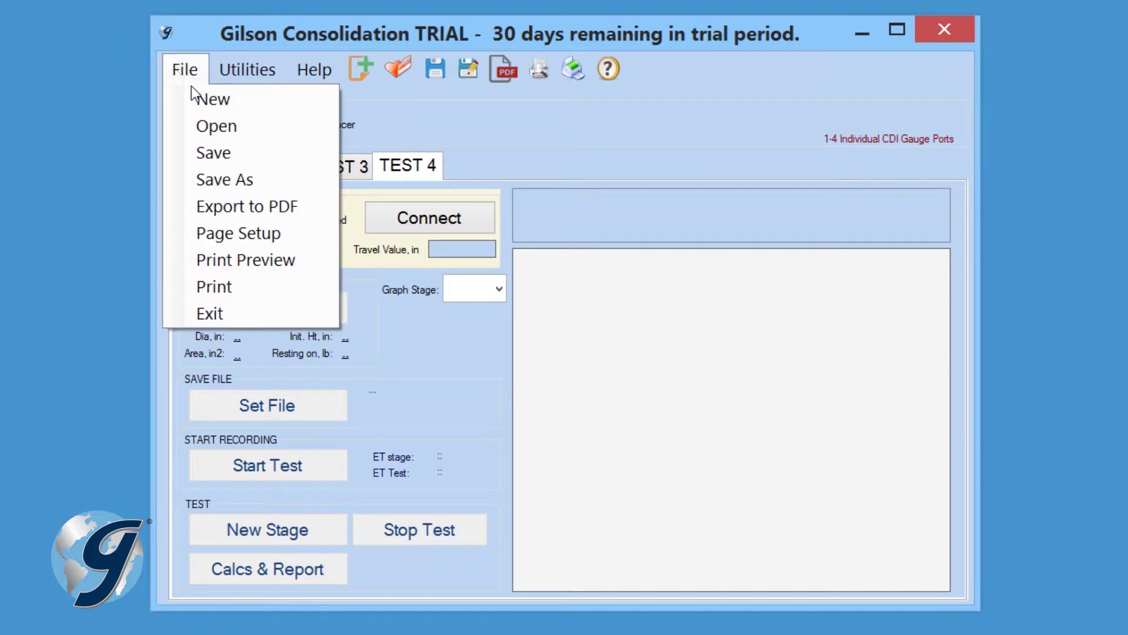
left_click(201, 99)
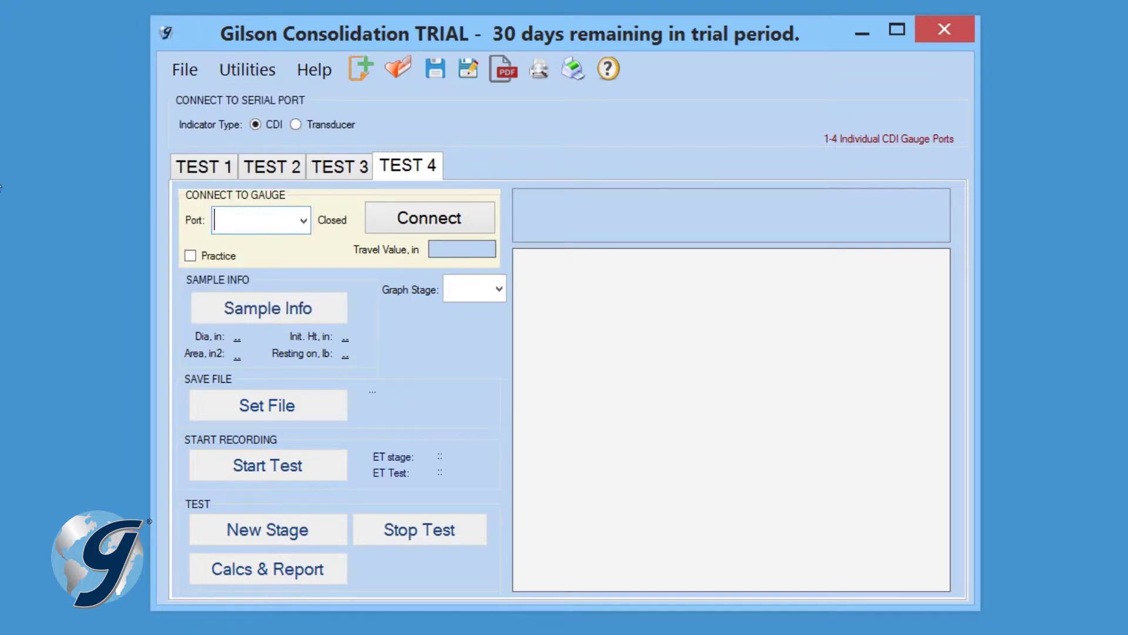
In the program settings, disable popup keyboards/keypads and select English units
left_click(238, 69)
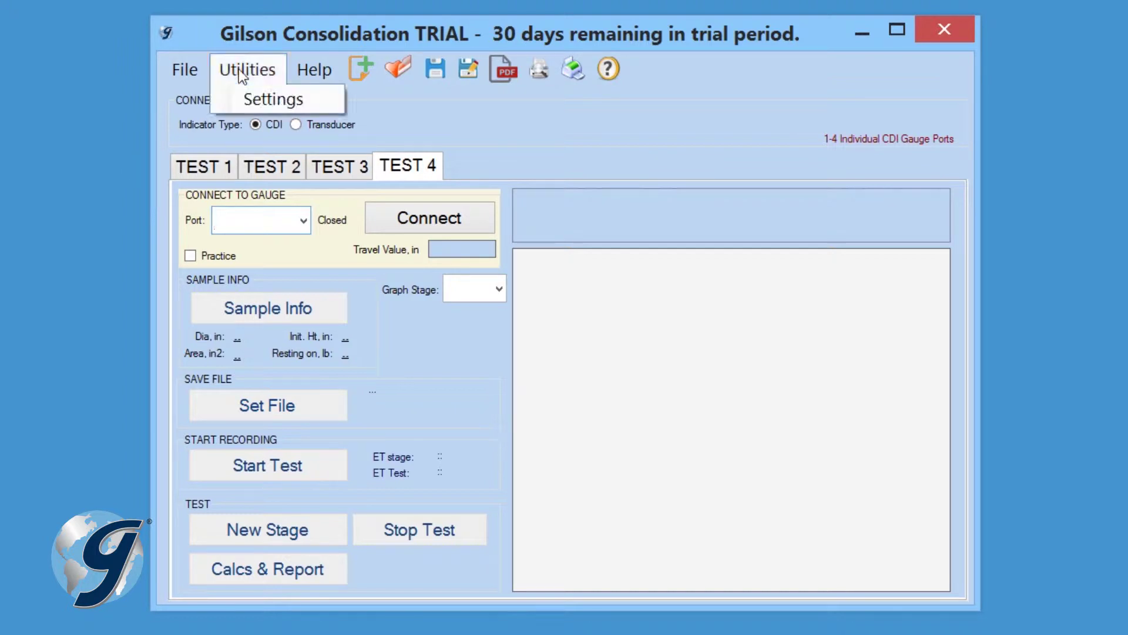
left_click(255, 98)
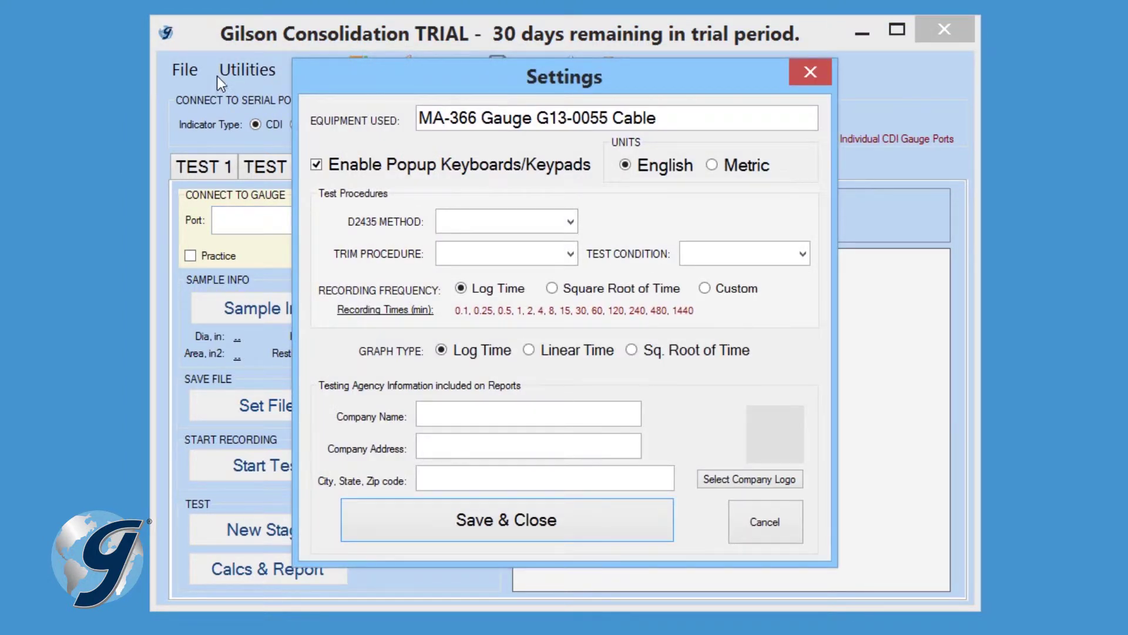
left_click_drag(814, 118, 419, 118)
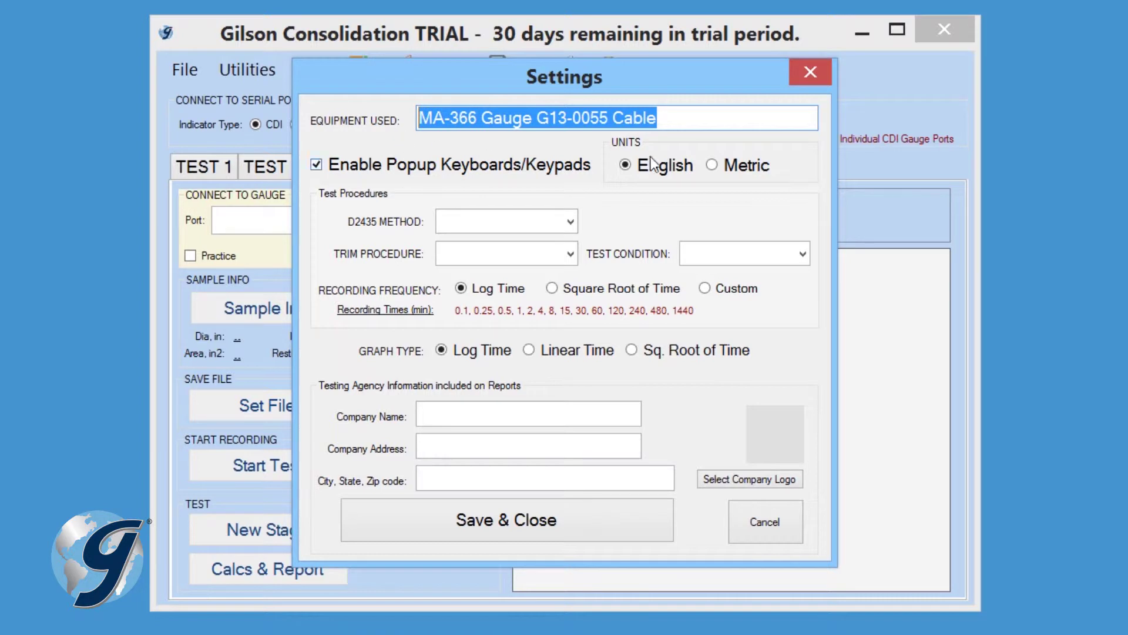
left_click(701, 122)
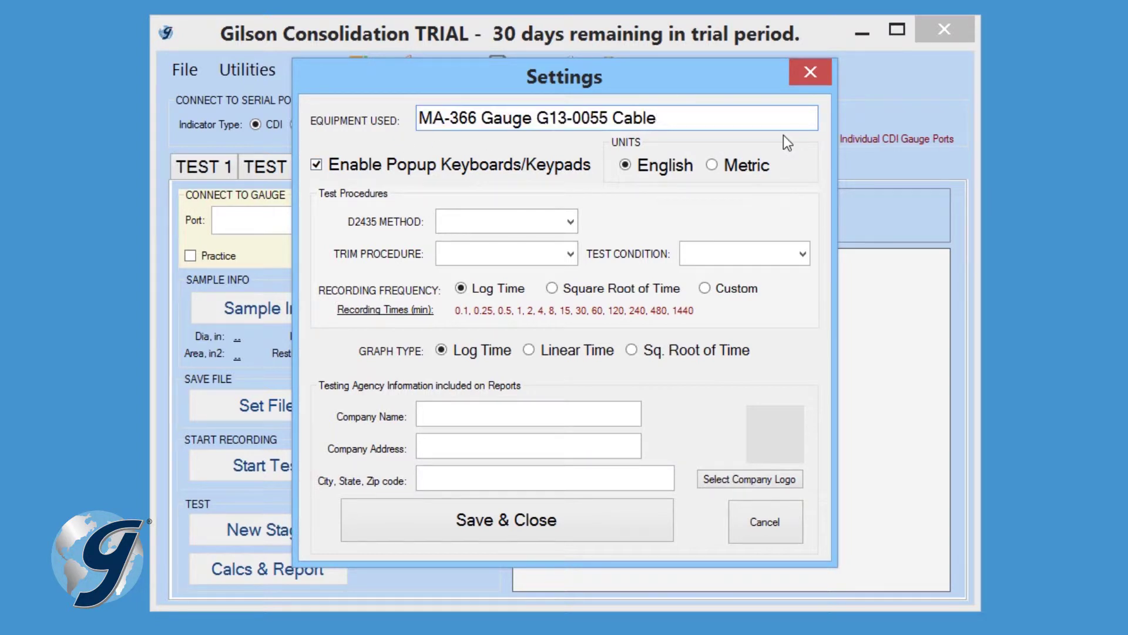
left_click(316, 165)
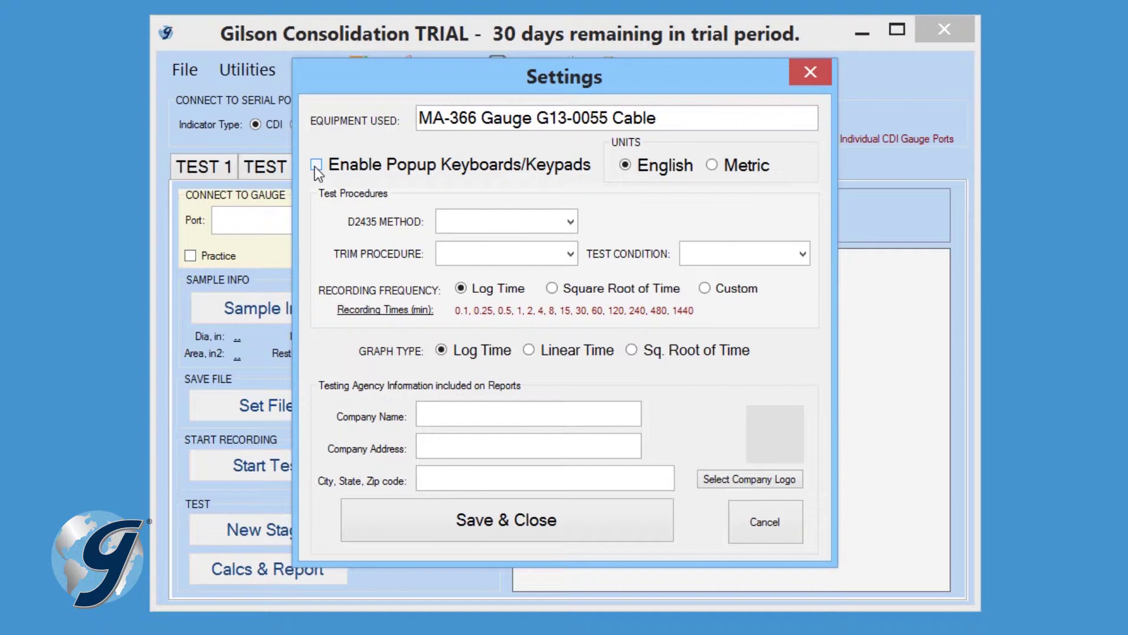
left_click(713, 167)
left_click(624, 166)
Set the test procedures to D2435 Method A, Ring Lined Sampler trim procedure and Inundated Water test condition
left_click(566, 222)
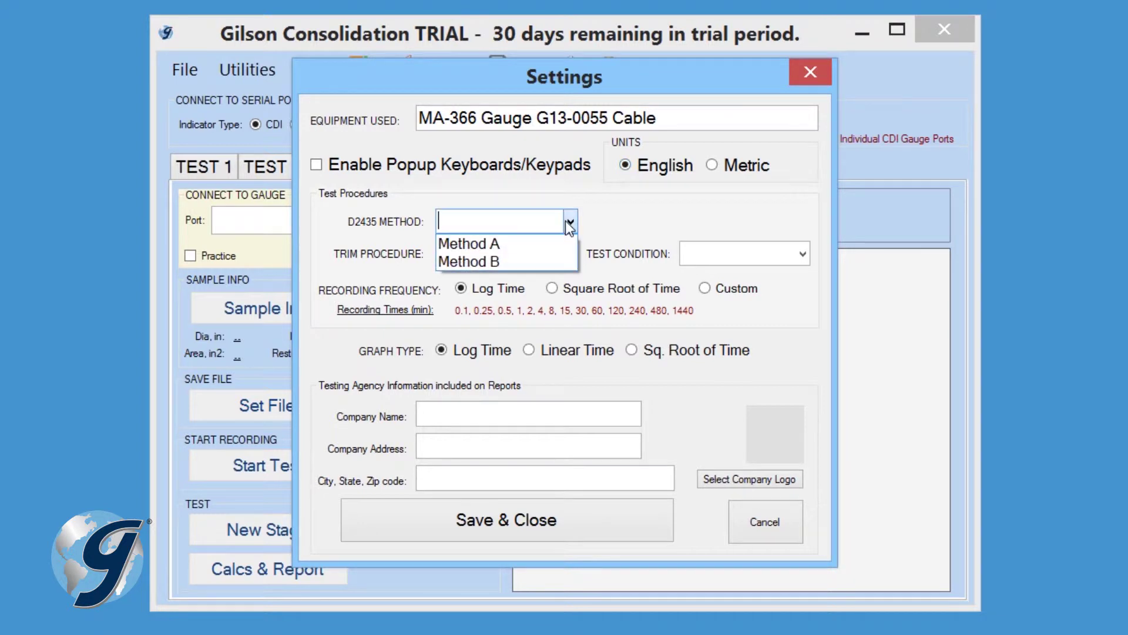
left_click(547, 246)
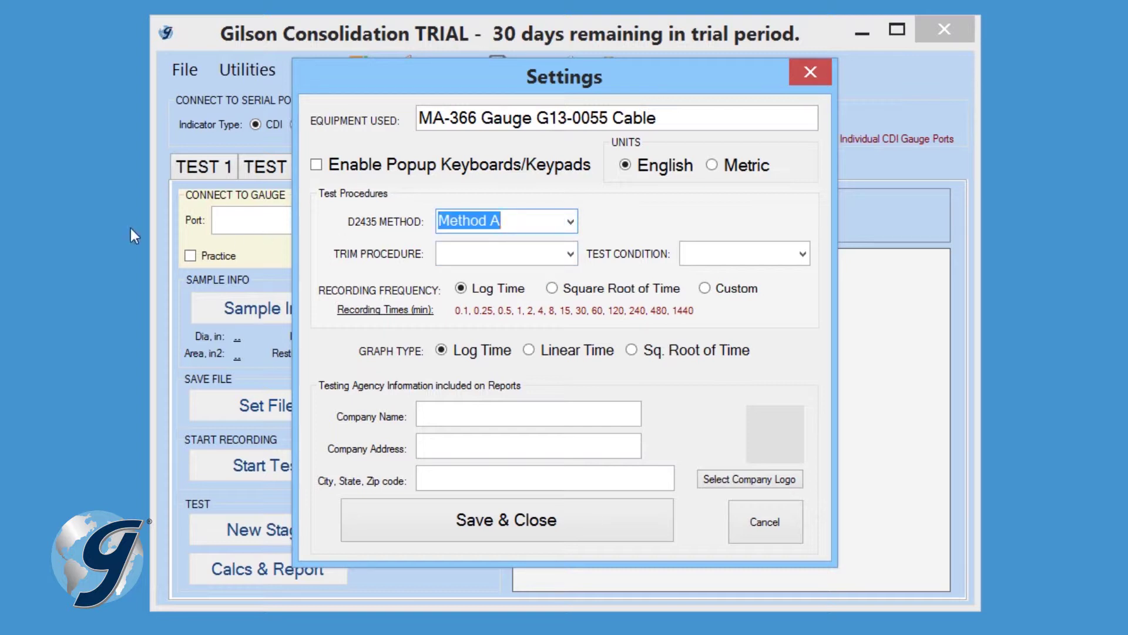
left_click(570, 254)
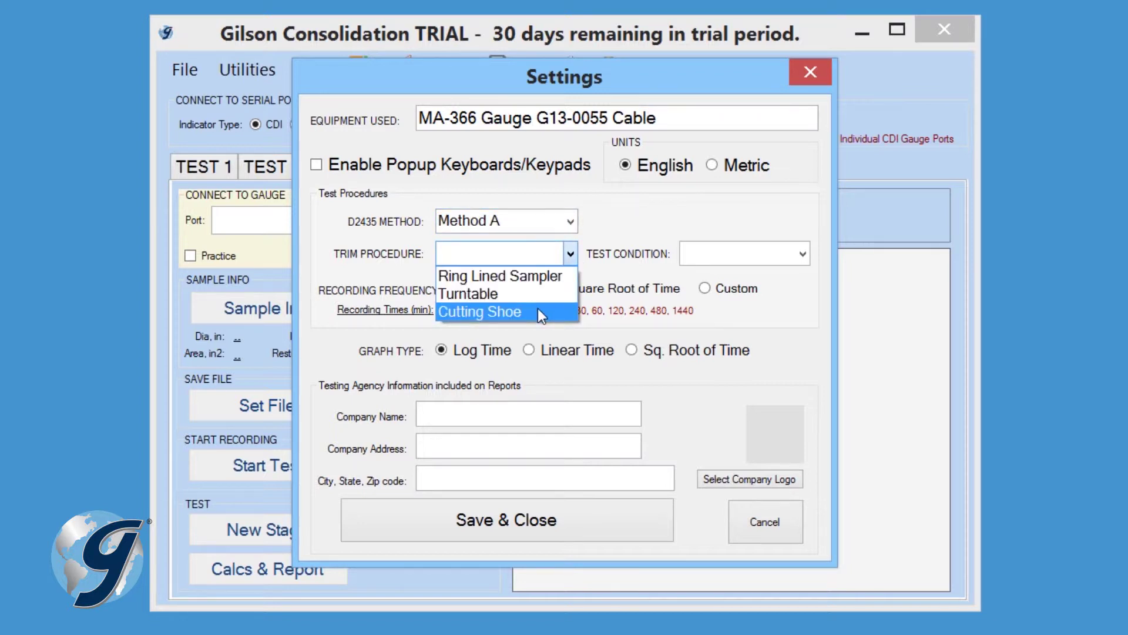
left_click(540, 278)
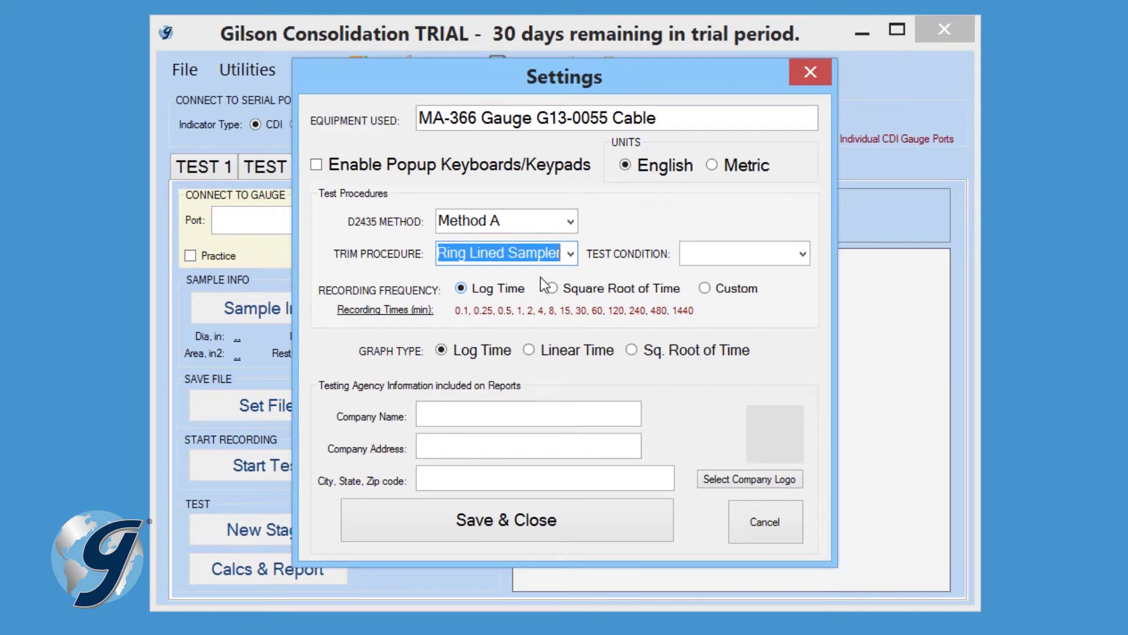
left_click(803, 255)
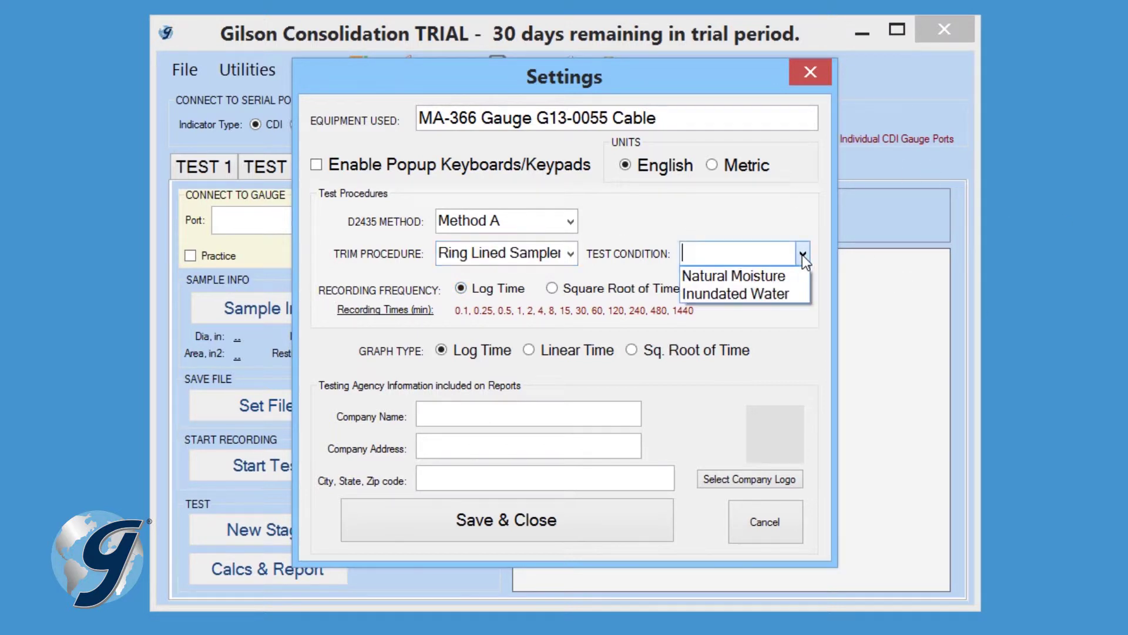
left_click(790, 293)
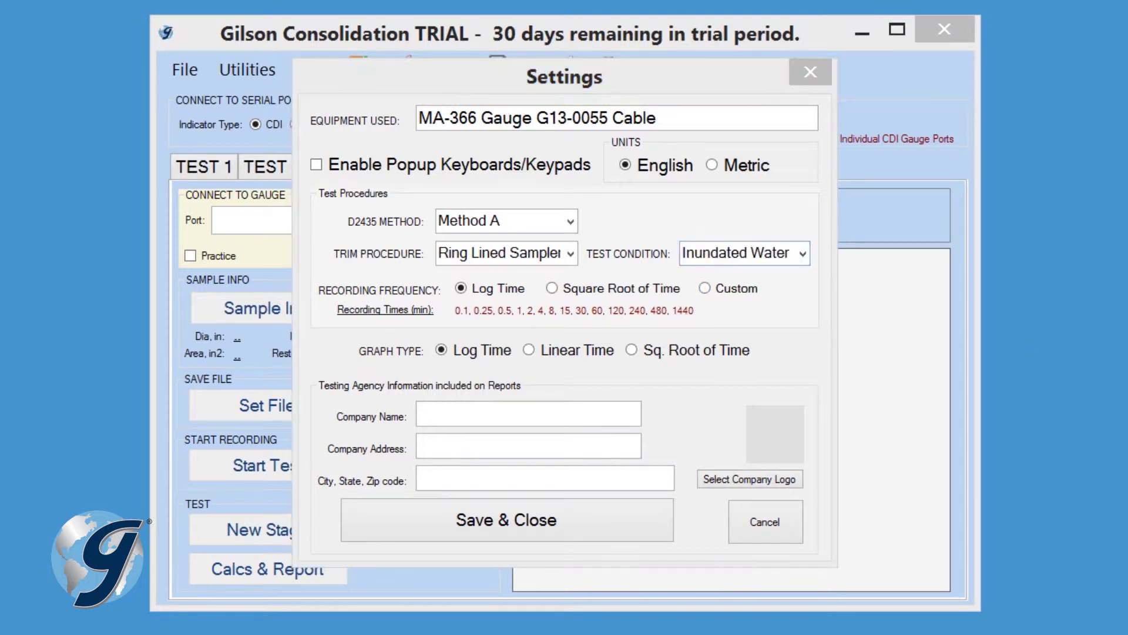
left_click(534, 306)
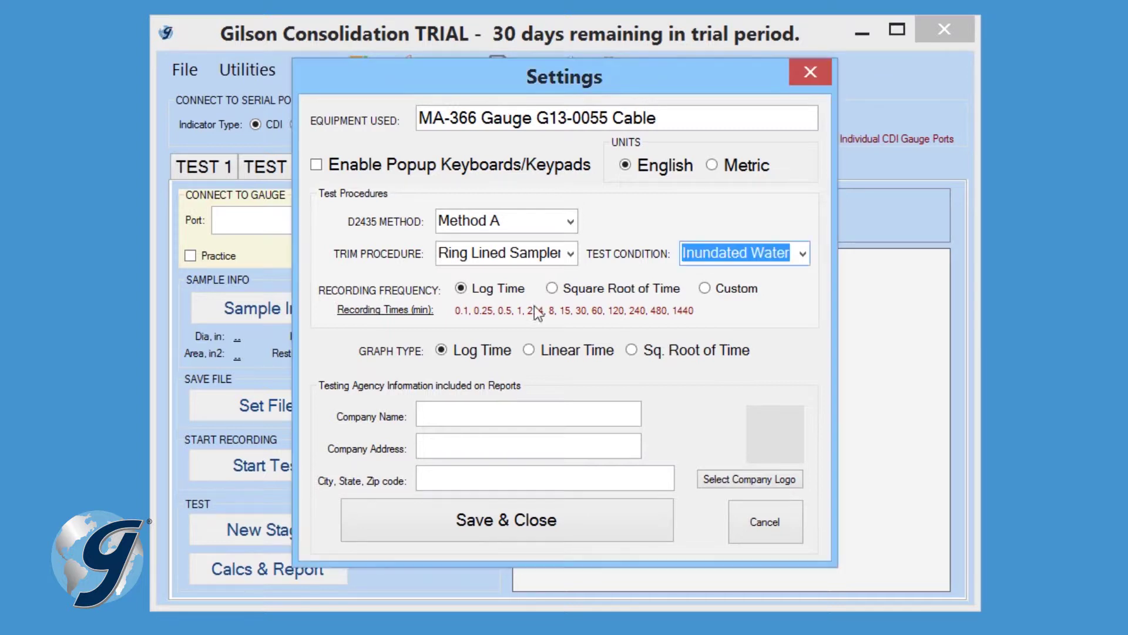
Select Log Time for both the recording frequency and the graph type, and save the settings
left_click(553, 288)
left_click(704, 289)
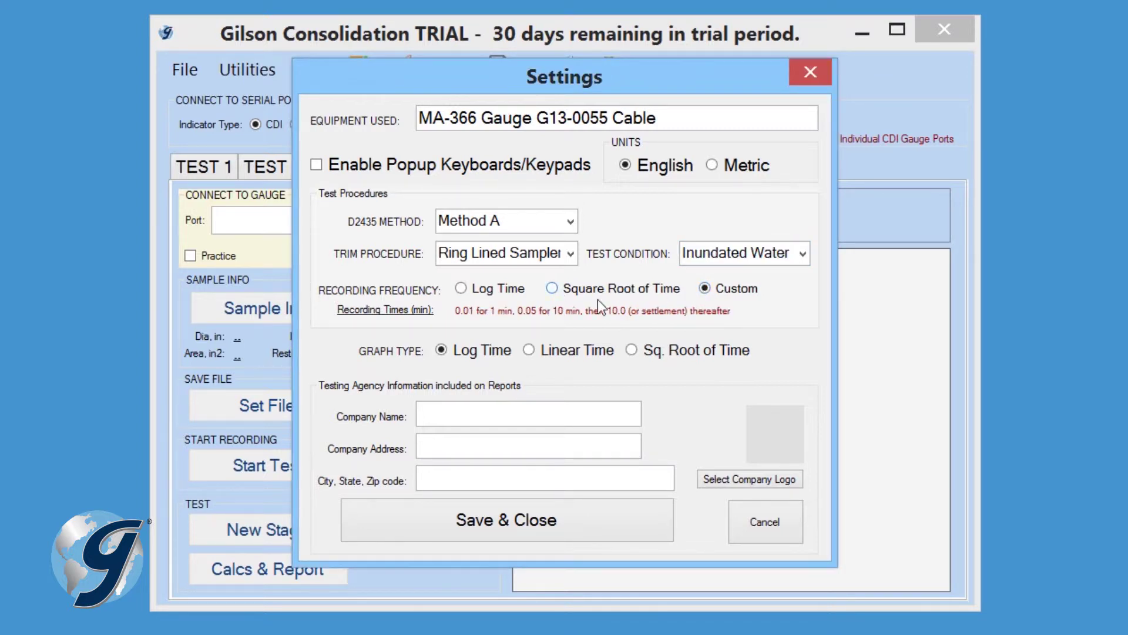
left_click(462, 288)
left_click(529, 349)
left_click(630, 350)
left_click(441, 351)
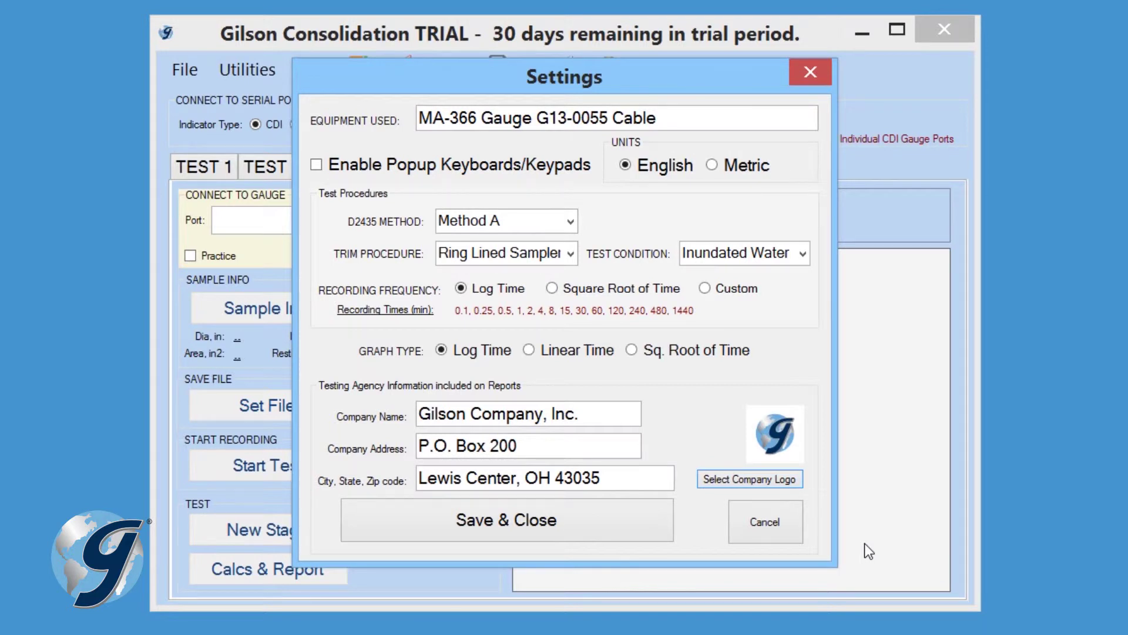
left_click(499, 519)
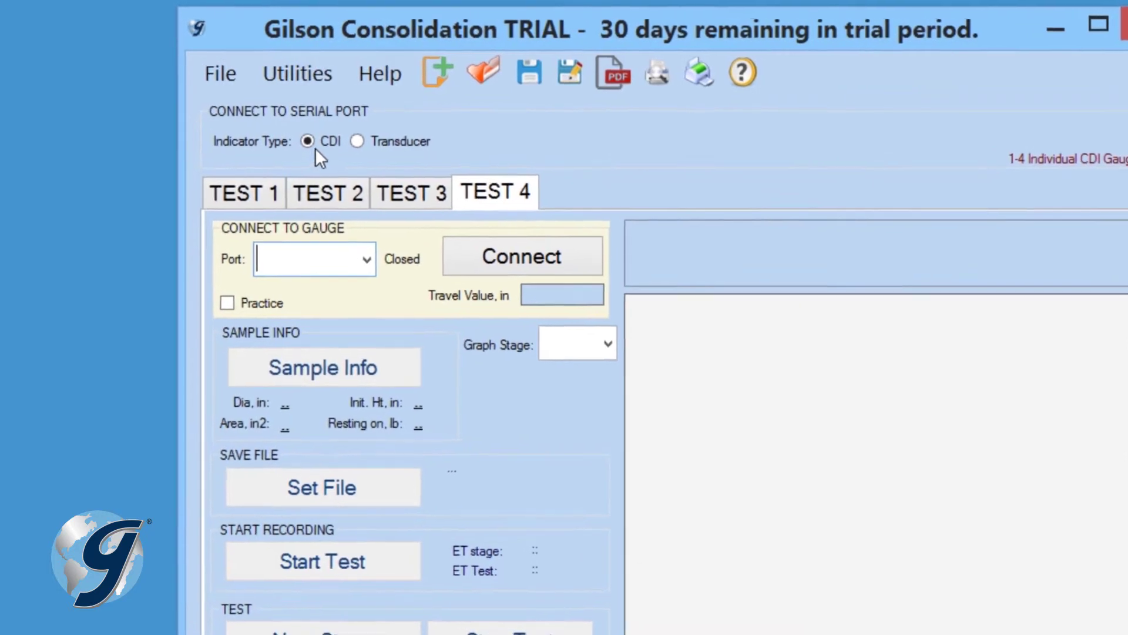
Set the indicator type to Transducer and assign readout box channel 1 to Test 4
left_click(374, 145)
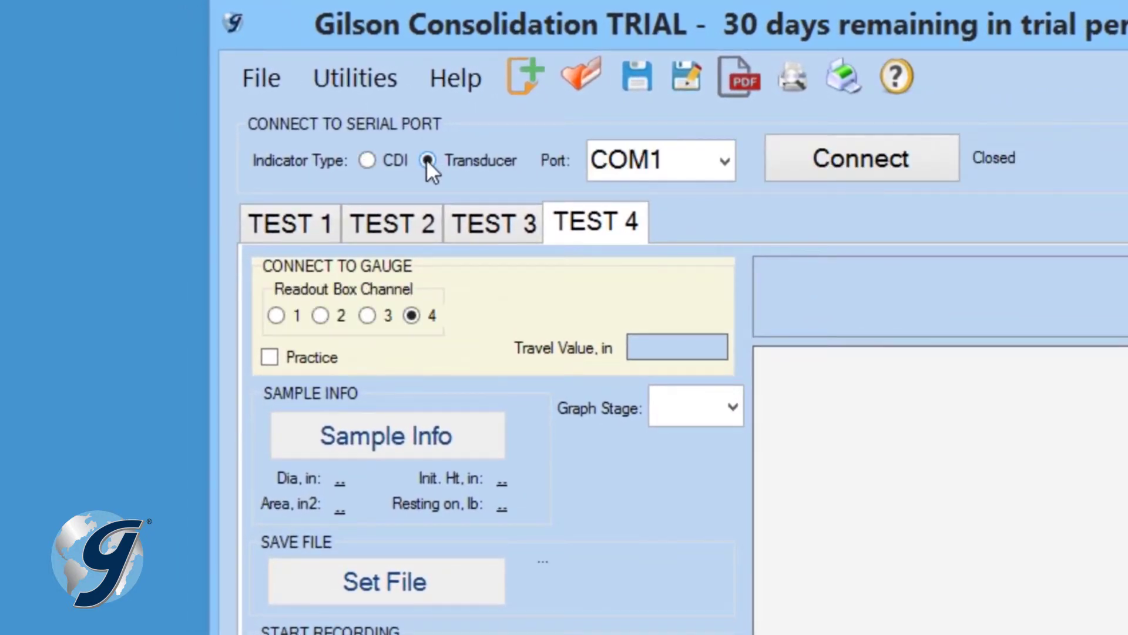
left_click(367, 160)
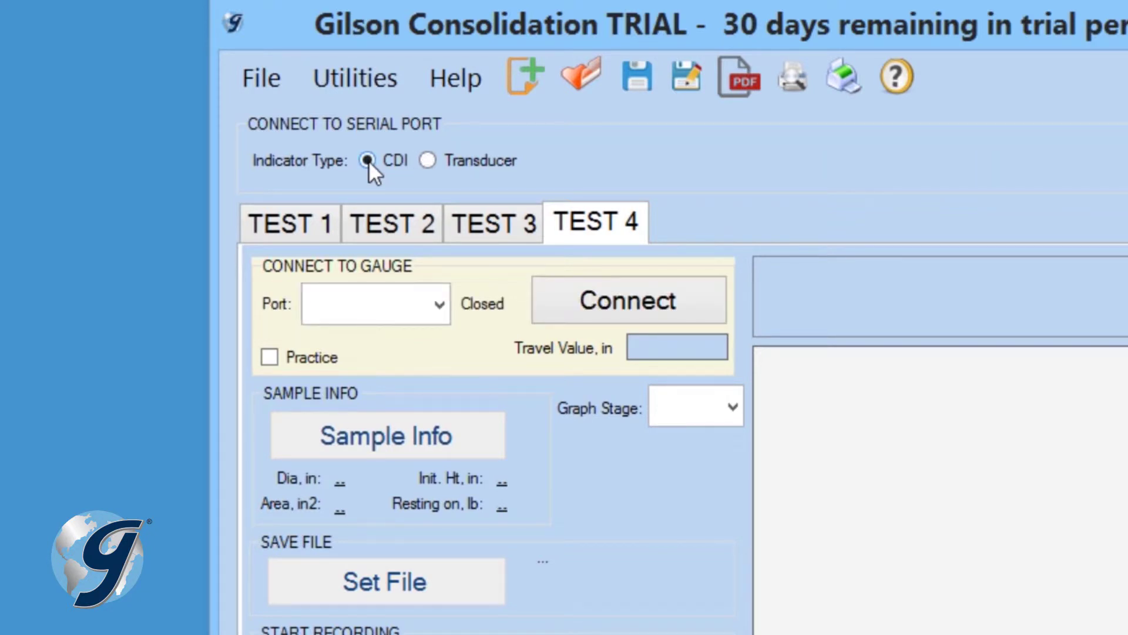
left_click(426, 161)
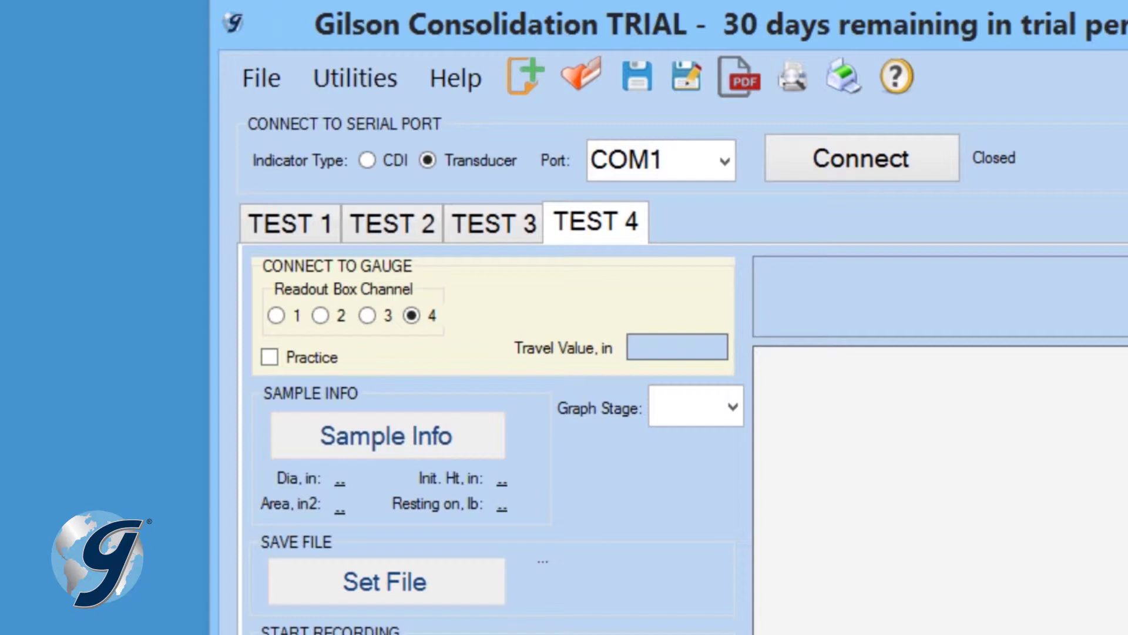
left_click(367, 315)
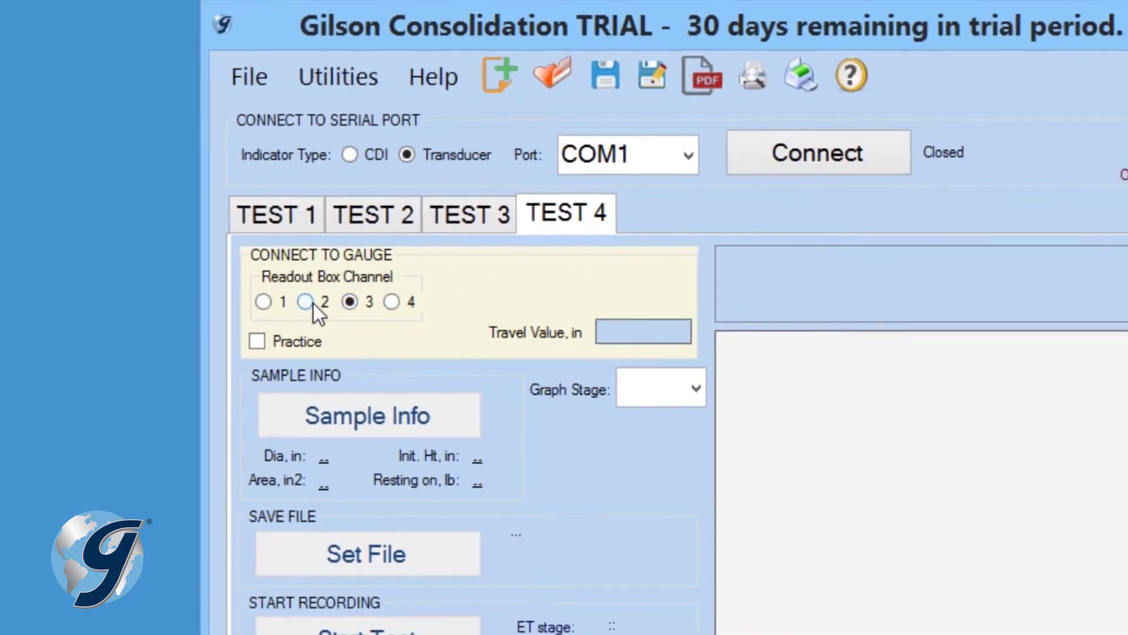
left_click(320, 315)
left_click(249, 286)
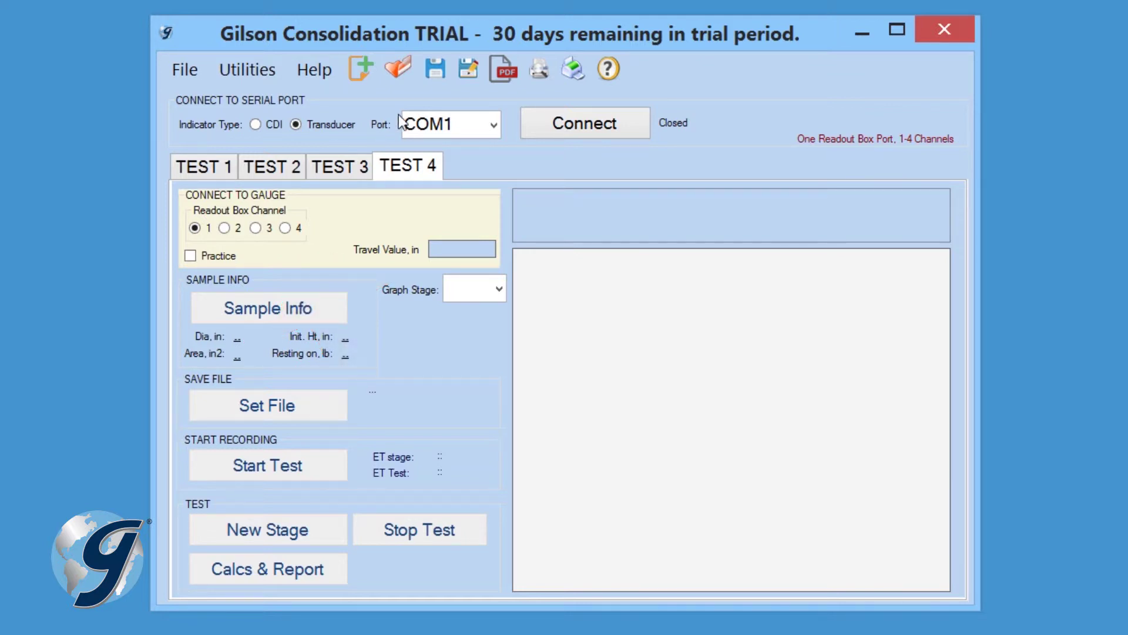
Connect to the transducer readout box on serial port COM1
left_click(491, 122)
left_click(491, 121)
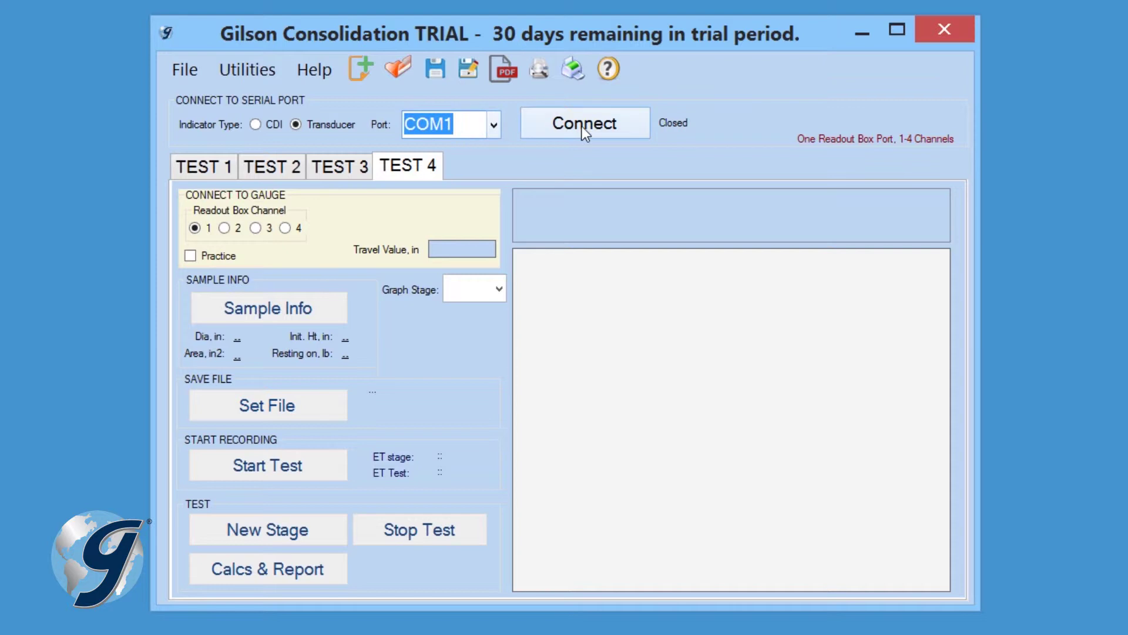
left_click(582, 125)
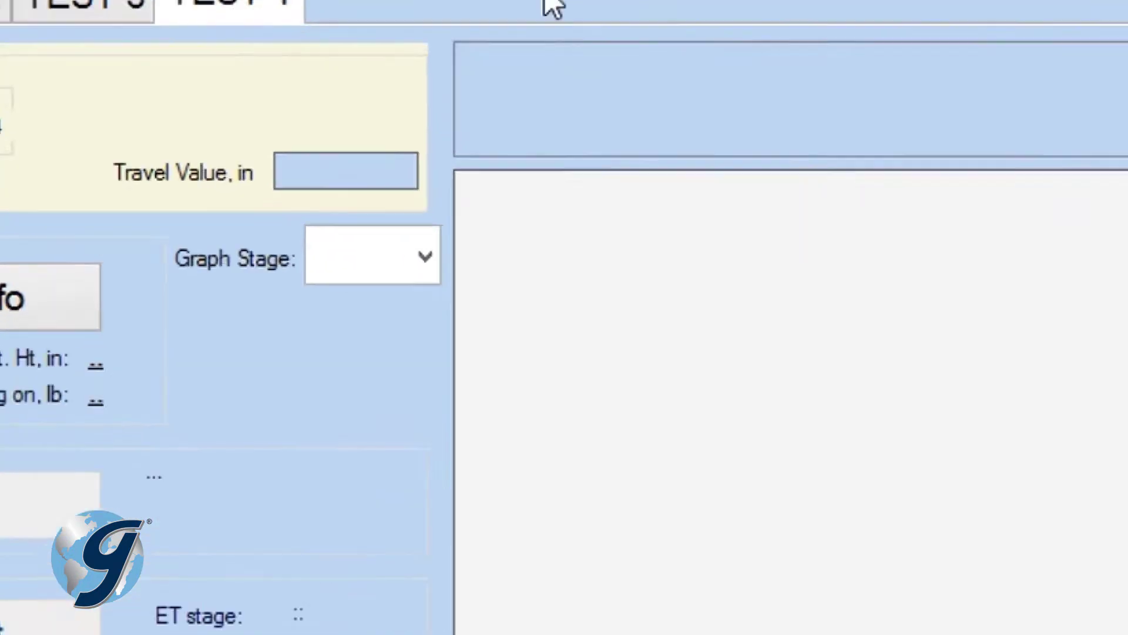
Change the indicator type to CDI and choose COM1 as the gauge port for Test 4
left_click(256, 124)
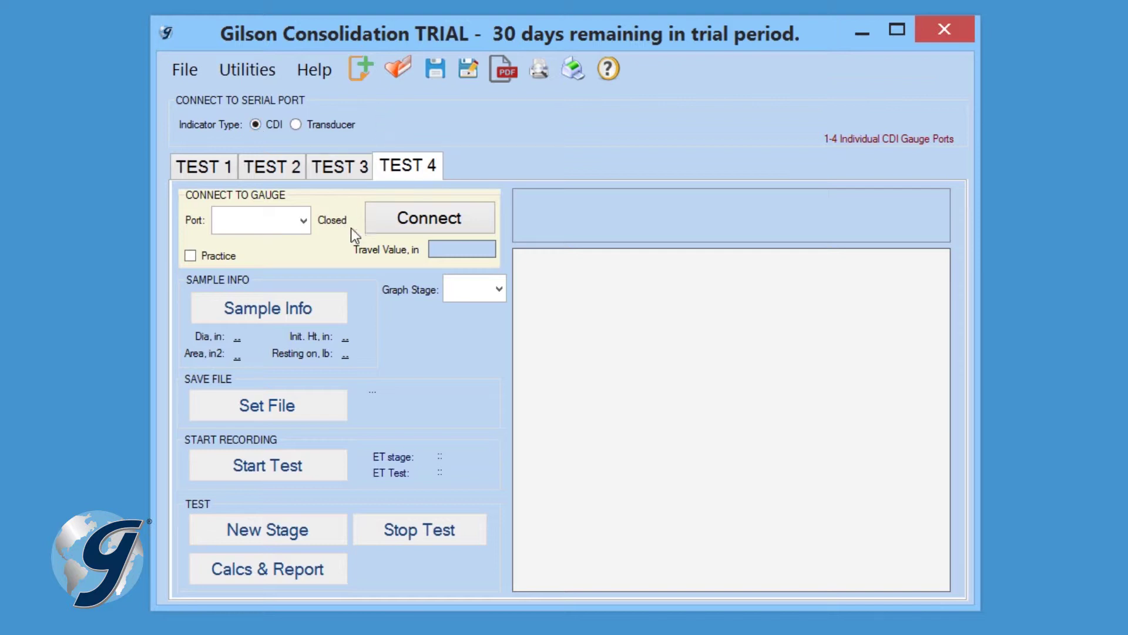
left_click(304, 220)
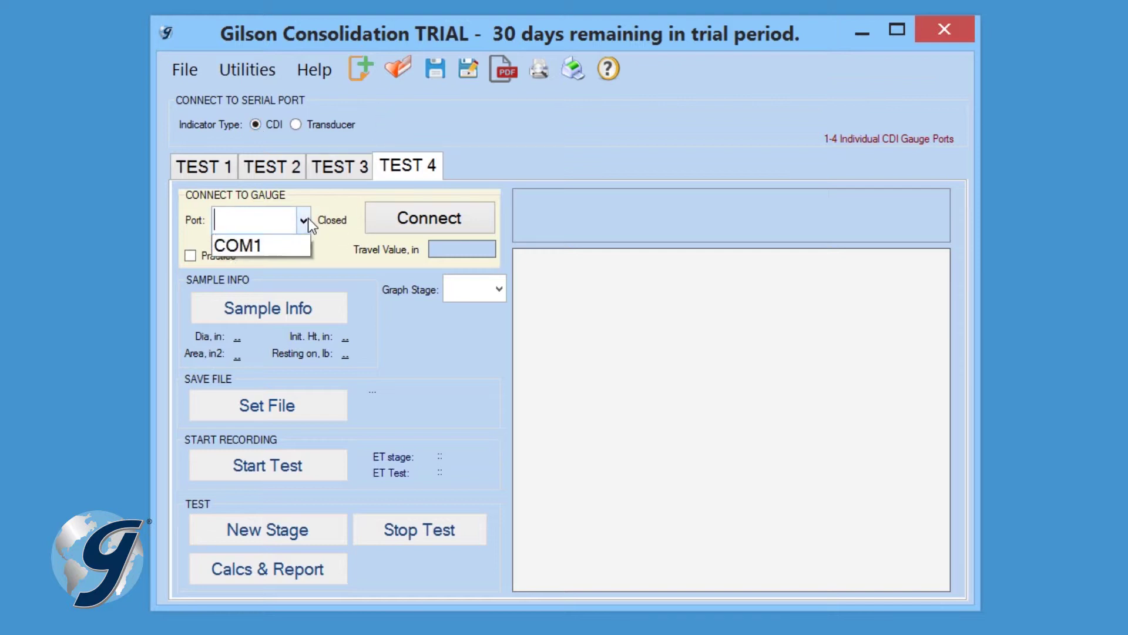
left_click(284, 243)
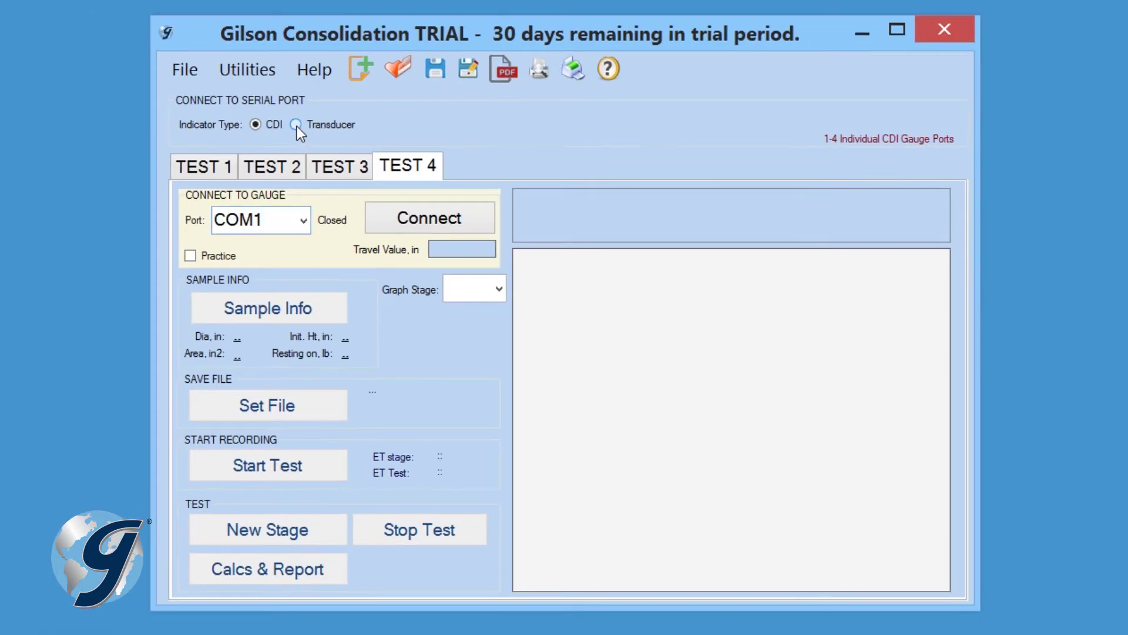
Connect the Transducer indicator type on port COM1 and enable practice mode for Test 4
left_click(296, 125)
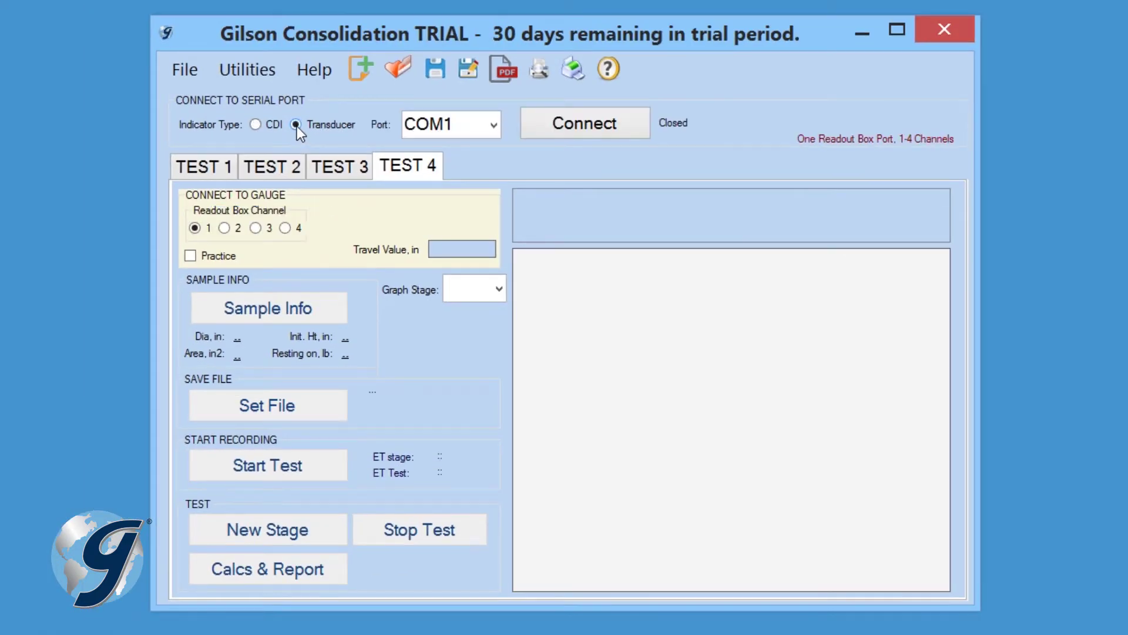
left_click(495, 124)
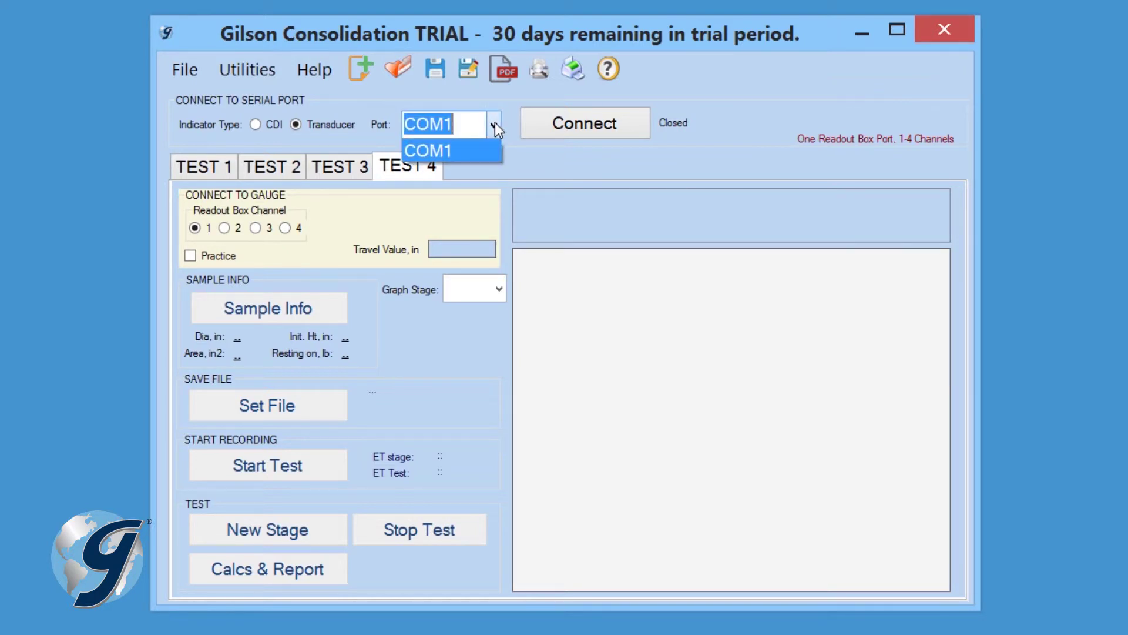
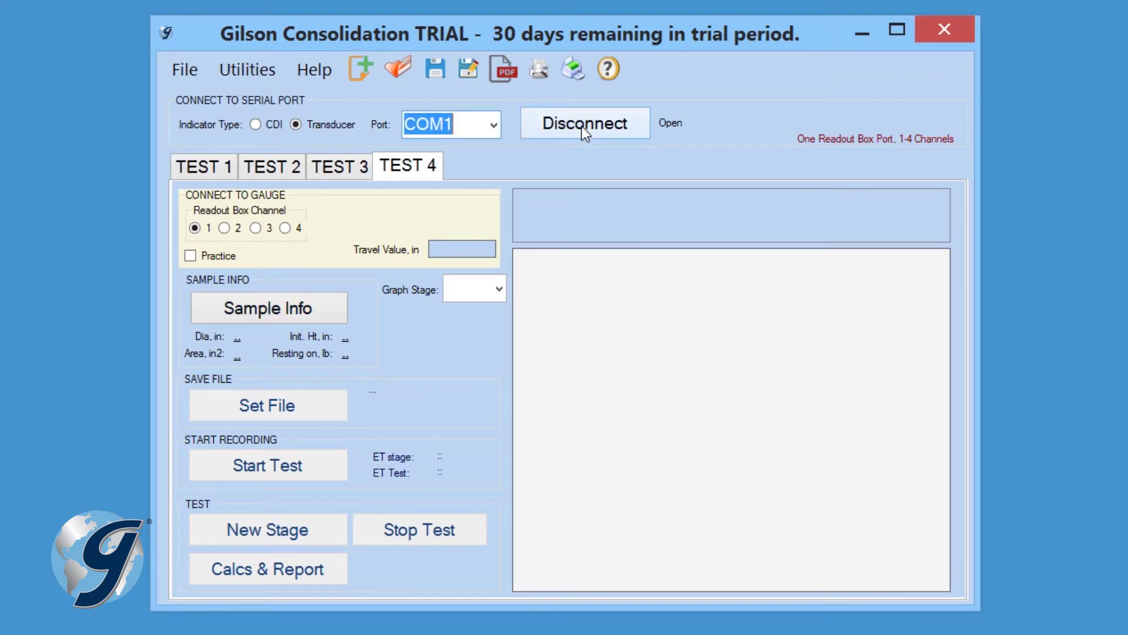
left_click(191, 256)
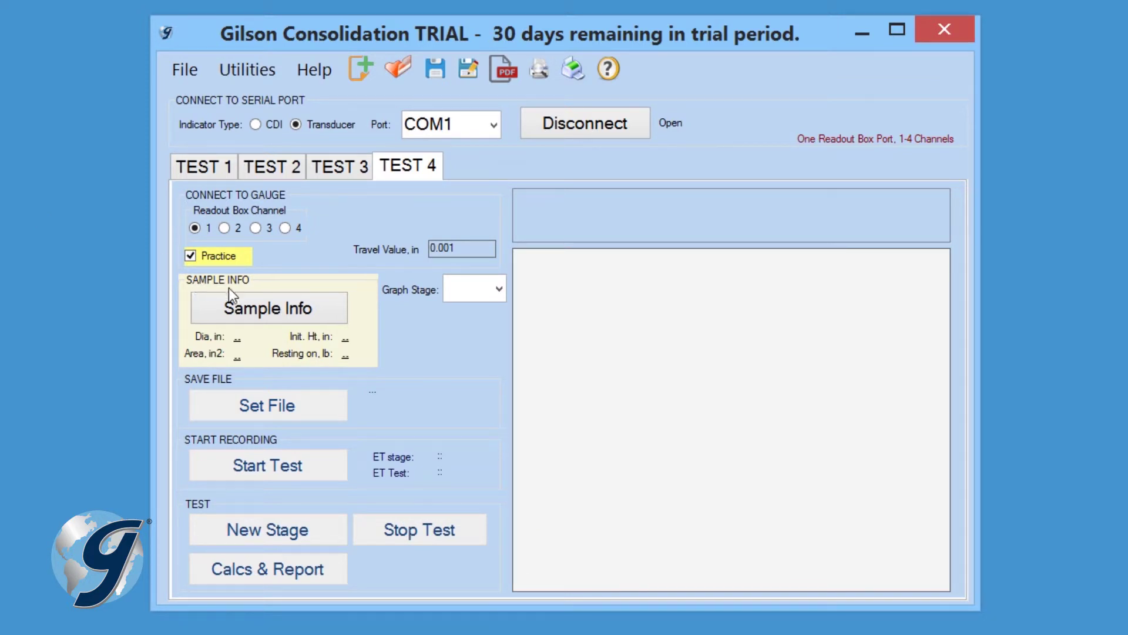
Save the sample info with test 5, tester's initials, sample 6A, Sta 56+50, boring 6, depth 11, Sandy Clay, class CL and sample mass 121.1 g
left_click(270, 307)
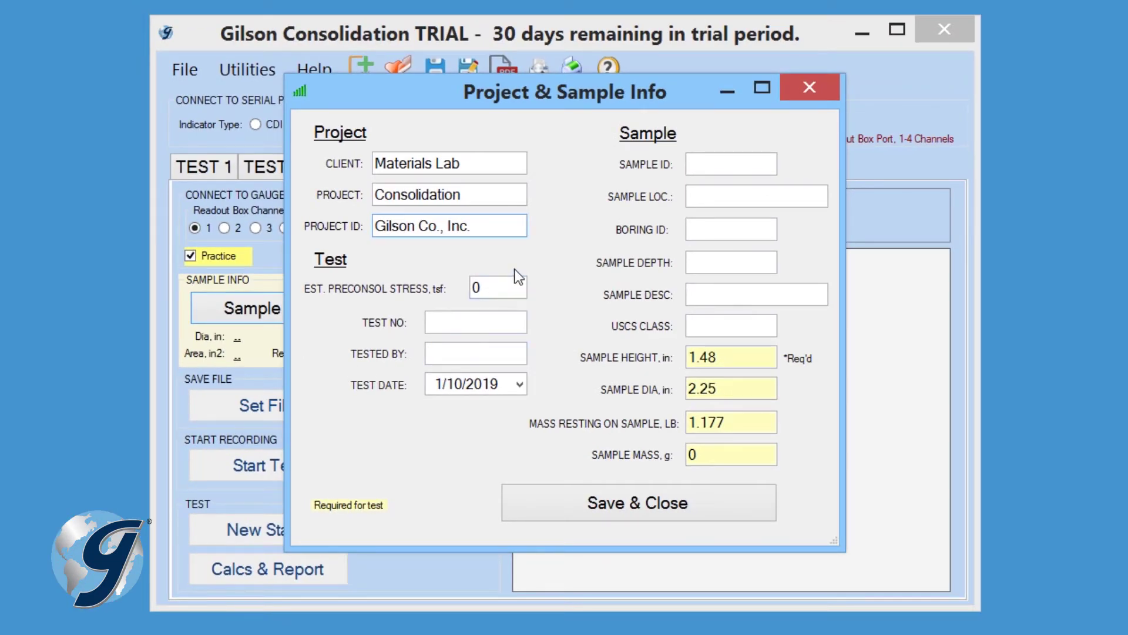
left_click_drag(496, 285, 468, 285)
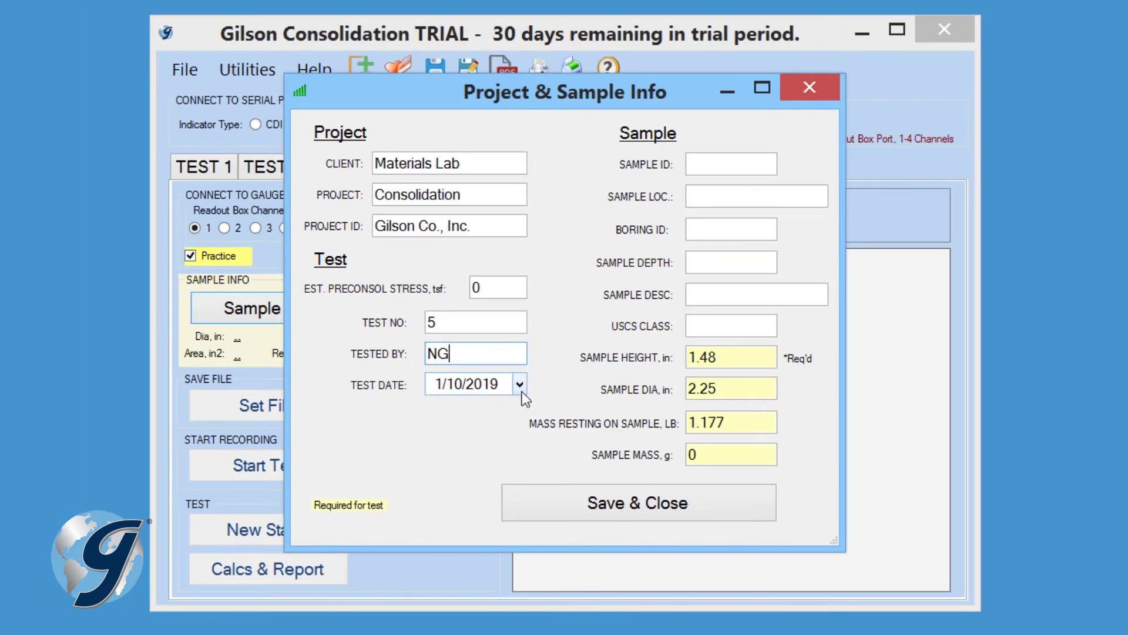
left_click(520, 387)
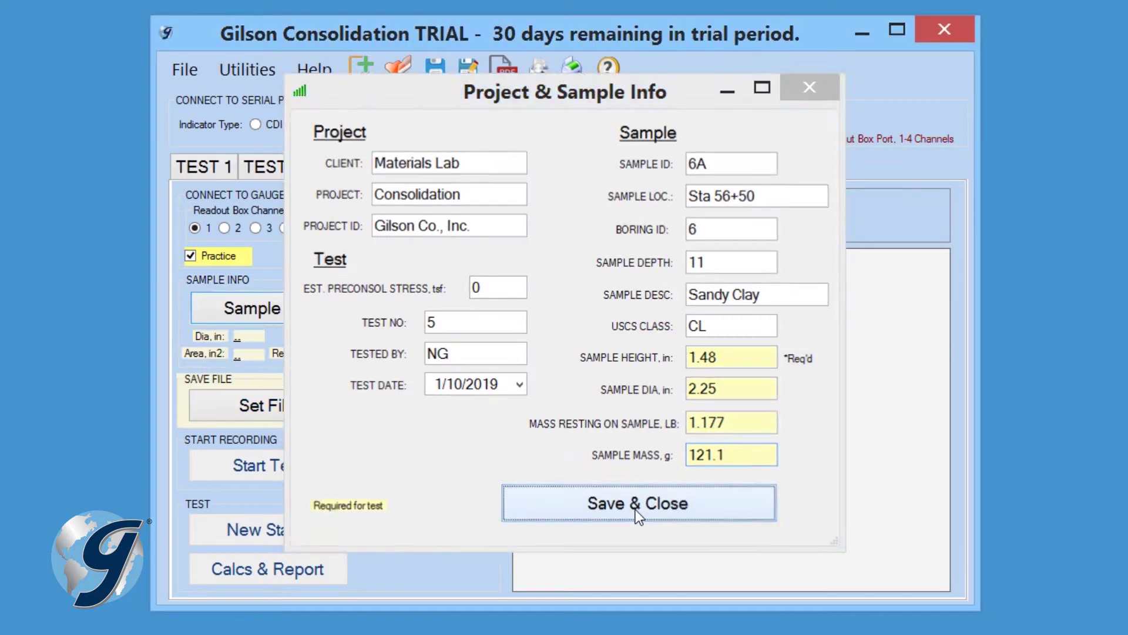
left_click(636, 509)
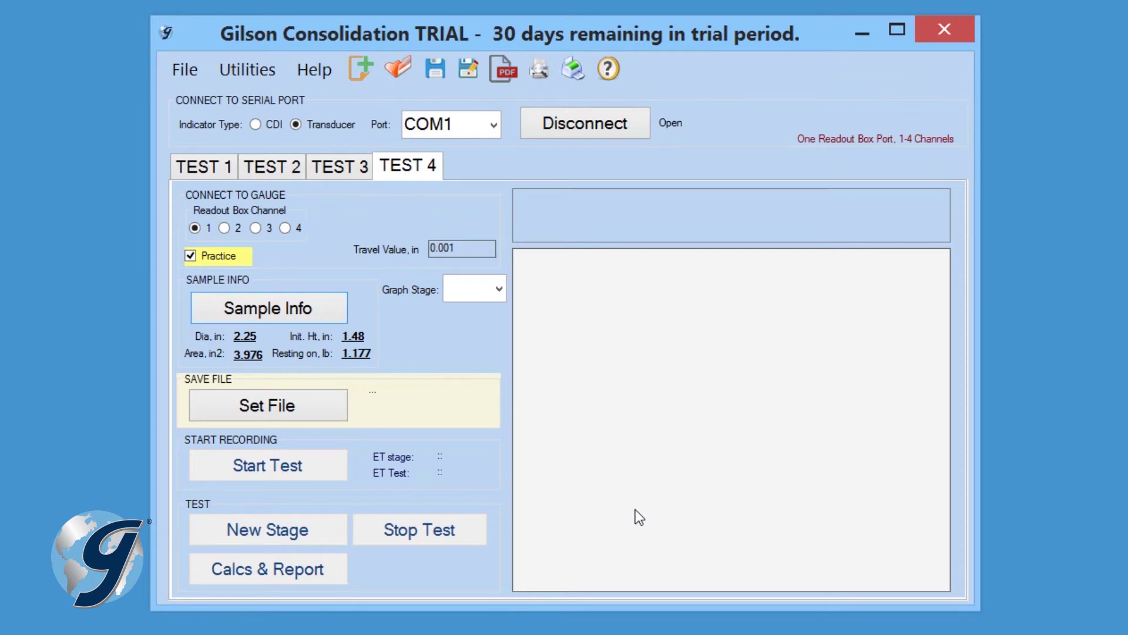
Set the data file to Consol Gilson Co., Inc. 6A.cns and start the test with an incremental stress of 1 tsf
left_click(270, 406)
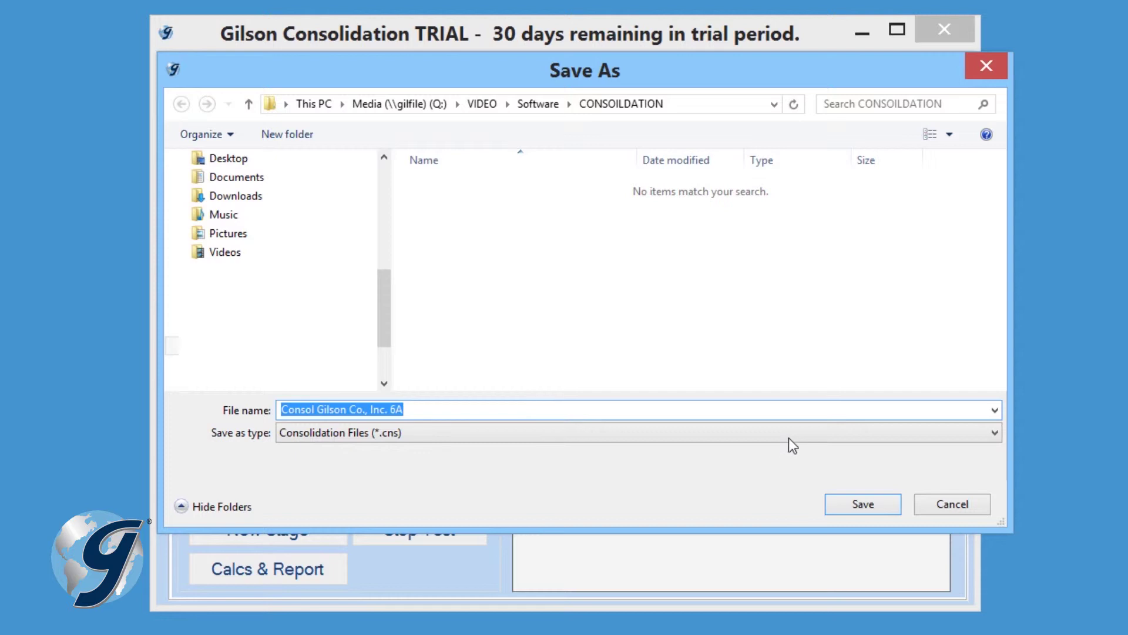
left_click(846, 503)
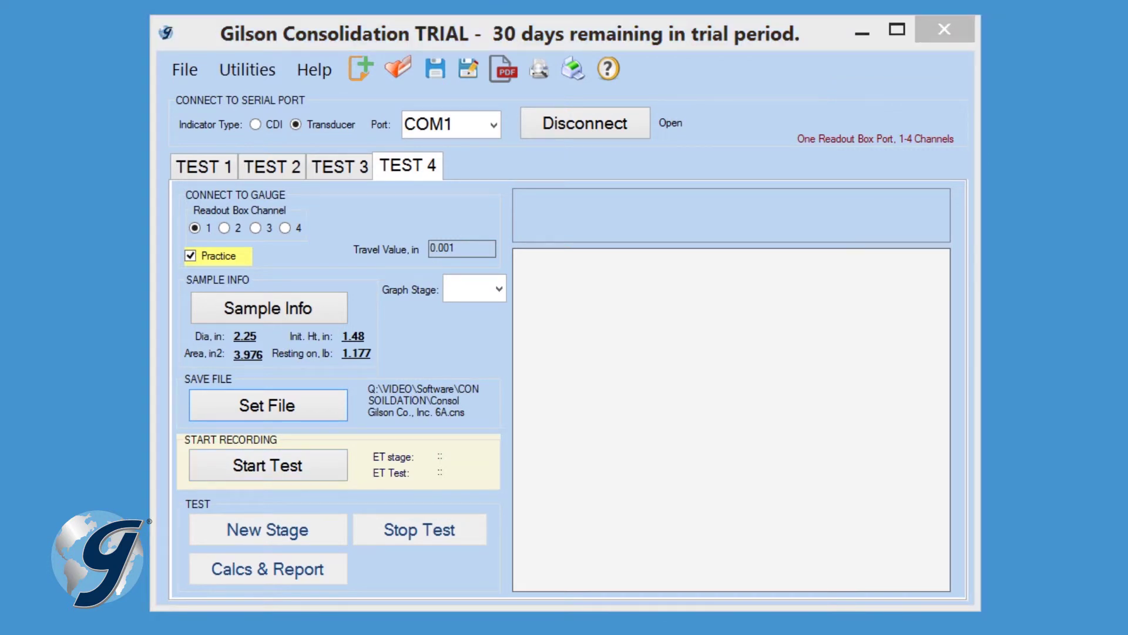
left_click(279, 463)
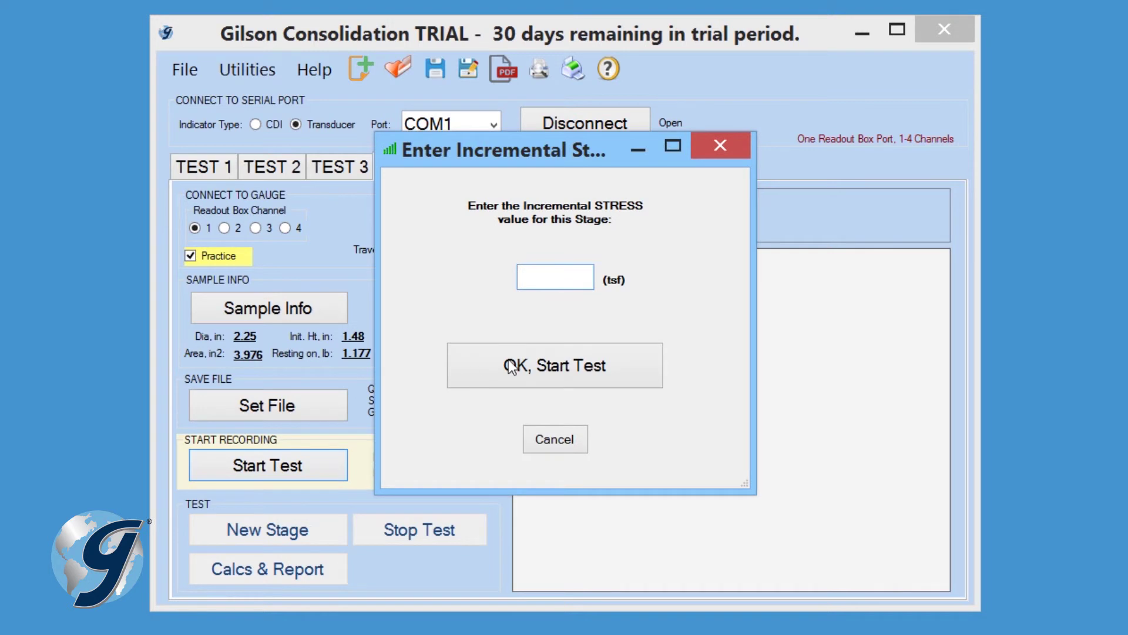
type("1")
left_click(539, 366)
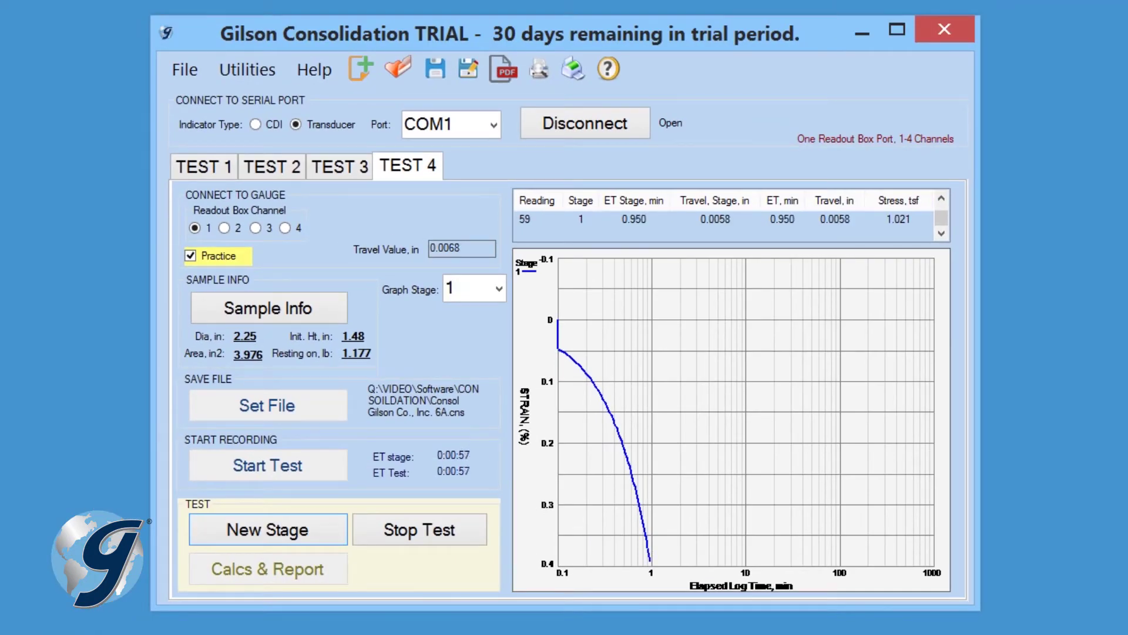
Change the running test to a second stage with an incremental stress of 2 tsf
left_click(216, 532)
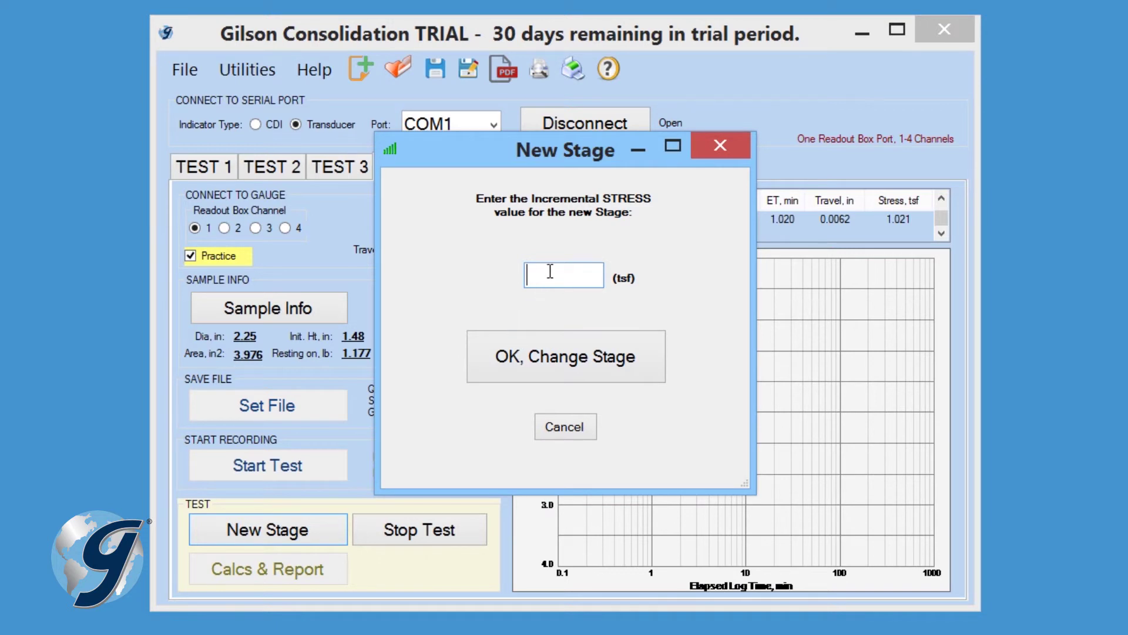
type("2")
left_click(541, 355)
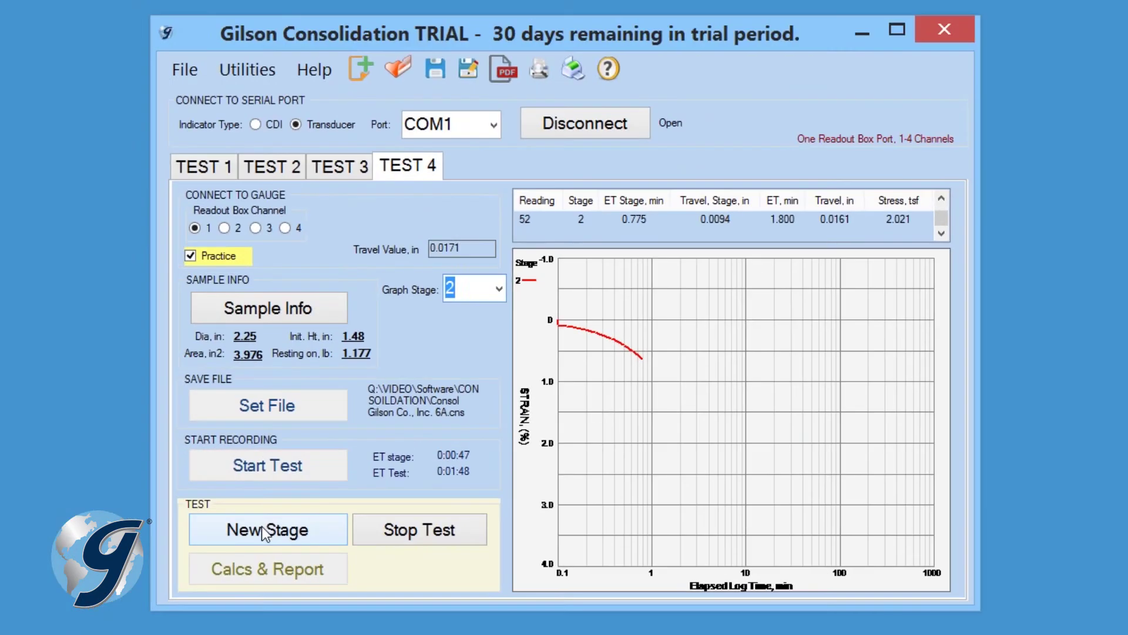
Change to a third stage with an incremental stress of 3 tsf and set the graph to show all stages
left_click(262, 527)
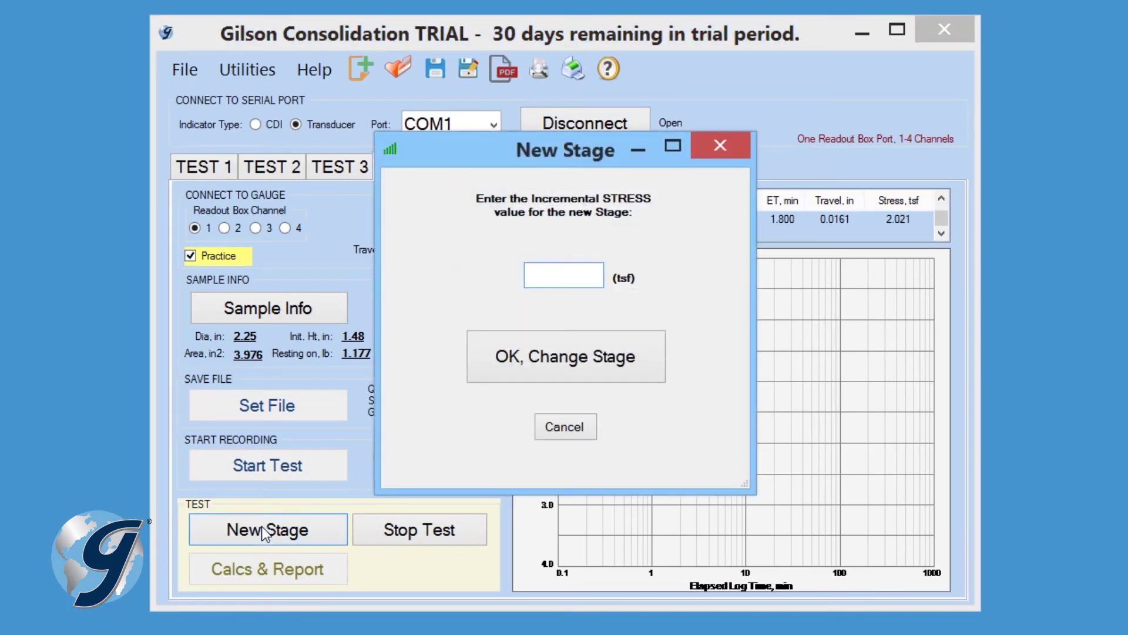
left_click(578, 278)
type("3")
left_click(564, 358)
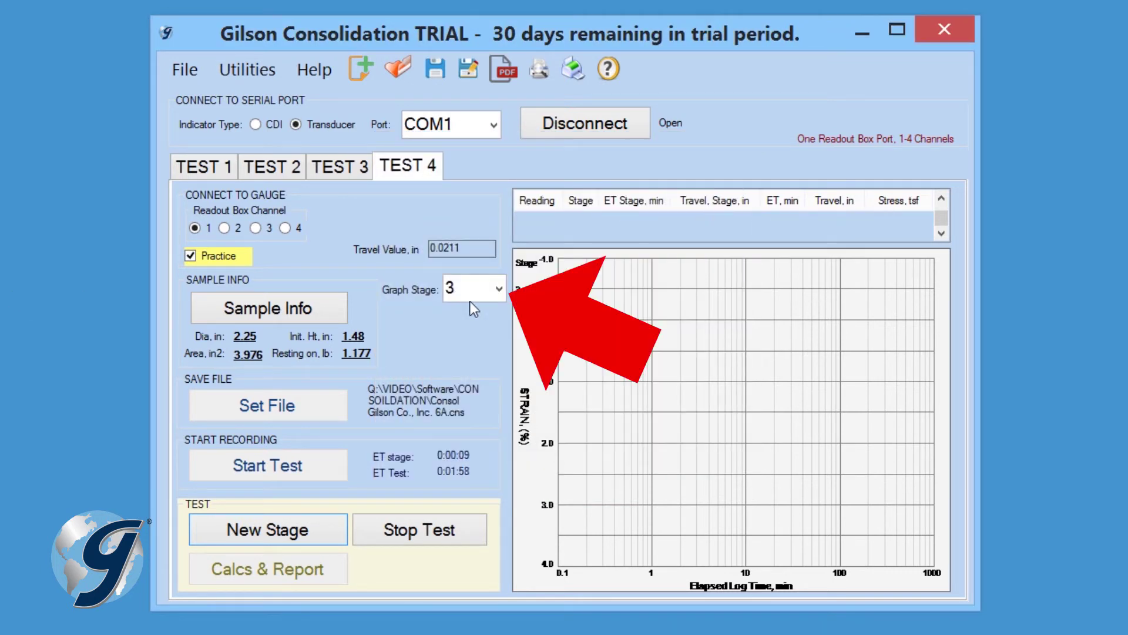
left_click(500, 289)
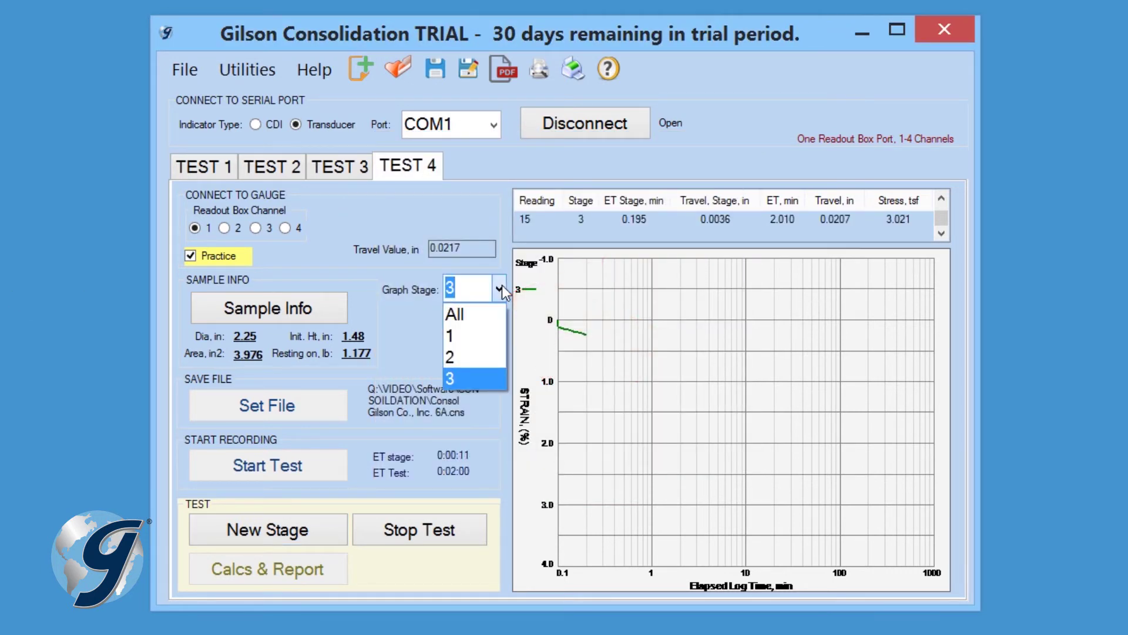
left_click(455, 314)
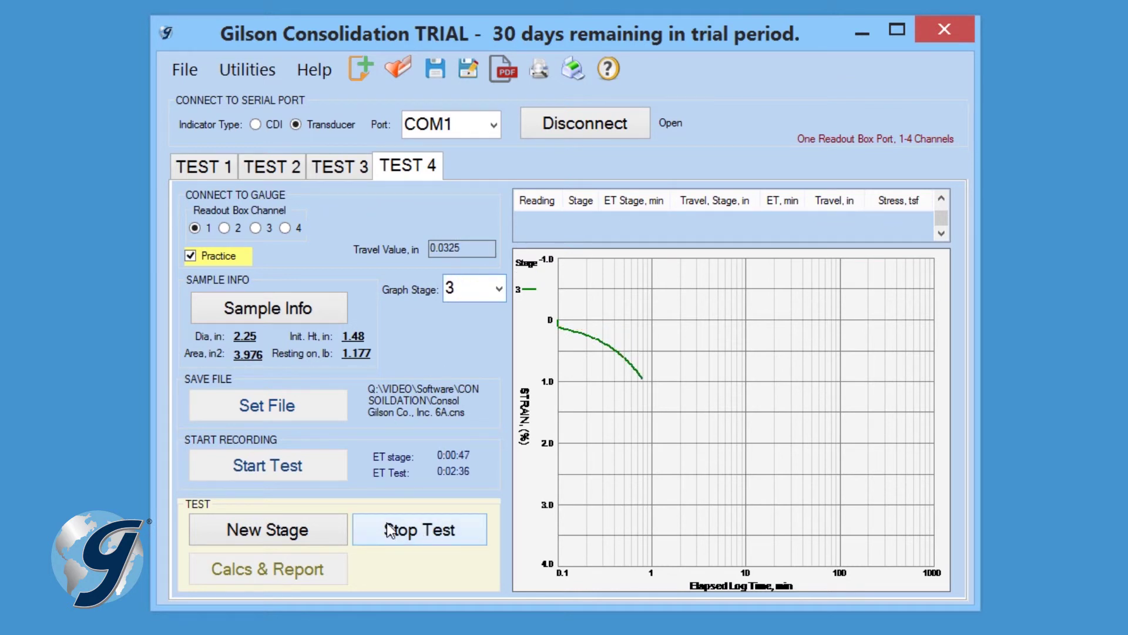
Stop the test and locate the saved Consol Gilson Co., Inc. 6A.cns file in the Consolidation Test folder
left_click(416, 529)
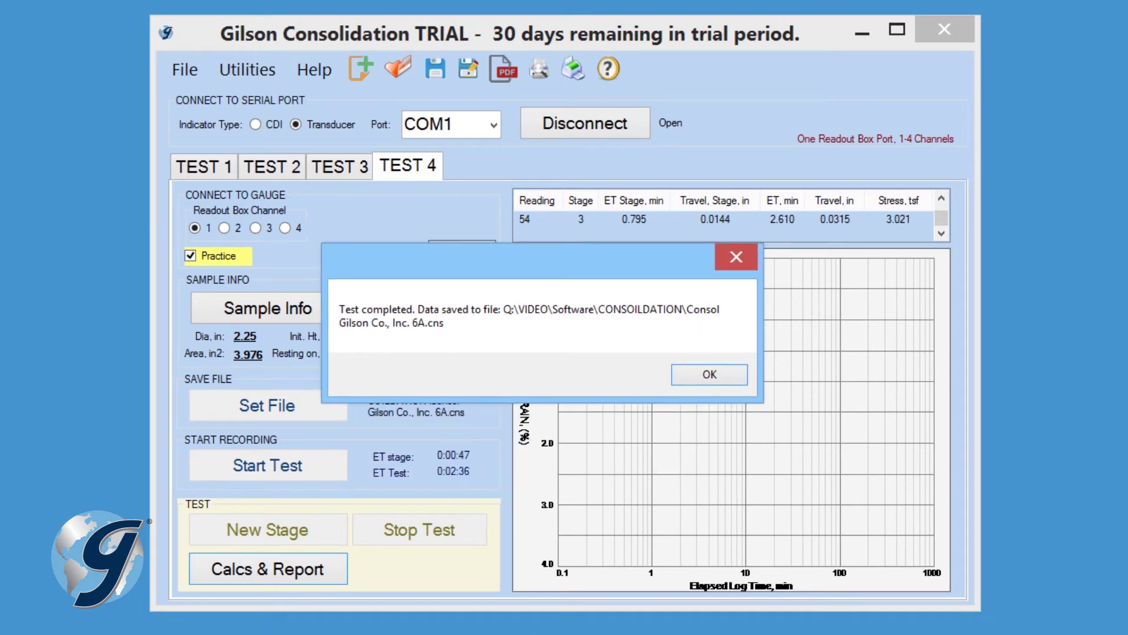
left_click(710, 374)
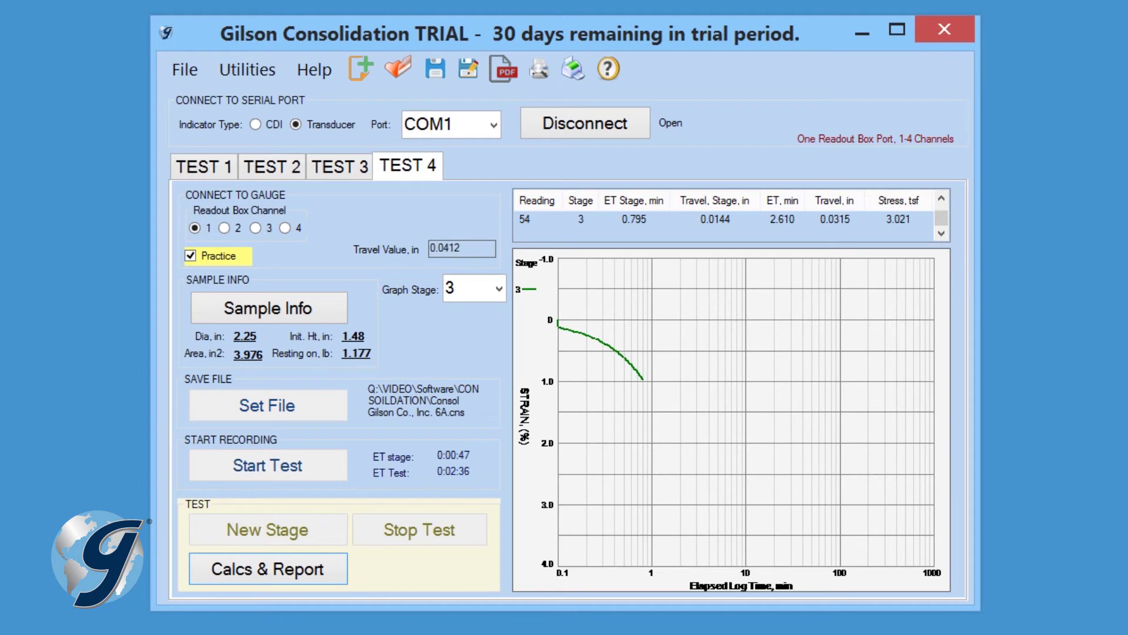
left_click(290, 355)
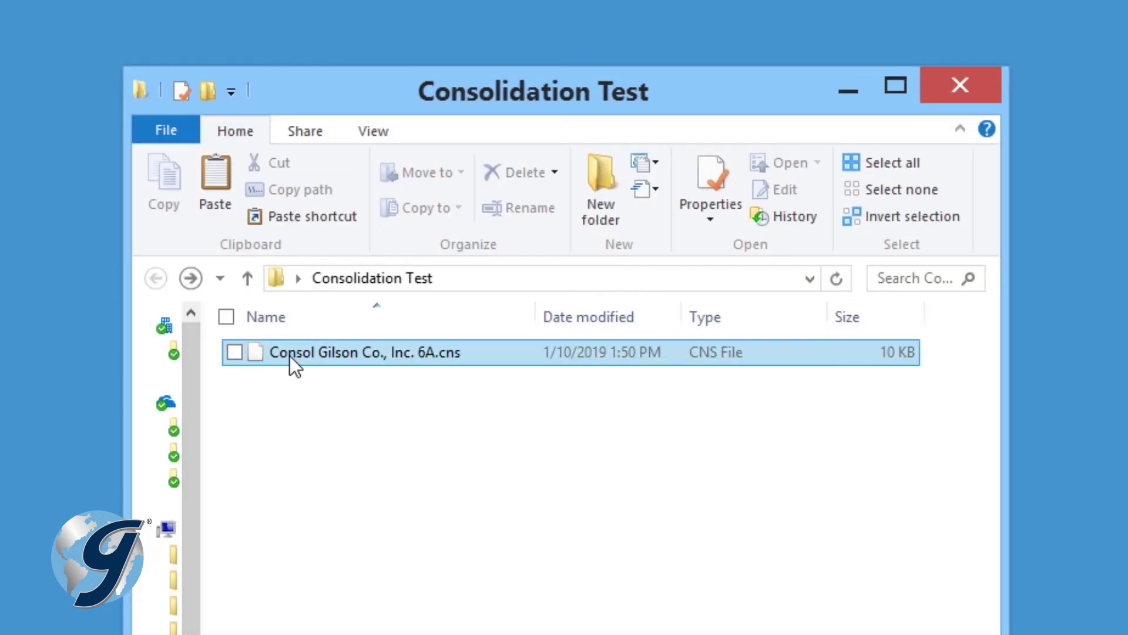
left_click(290, 355)
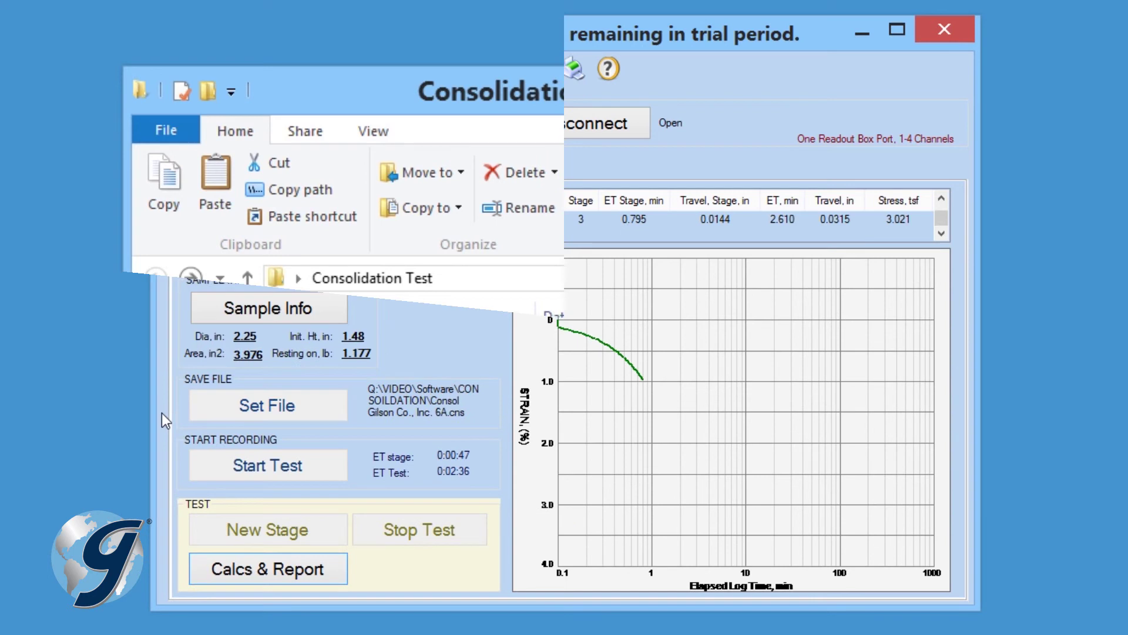
Calculate and save results from height 0.72, moist mass 115.1, dry mass 98.2, deformation correction 0.0002, specific gravity 2.65, water density 62.24, final stress 3, resting mass 1.177
left_click(270, 572)
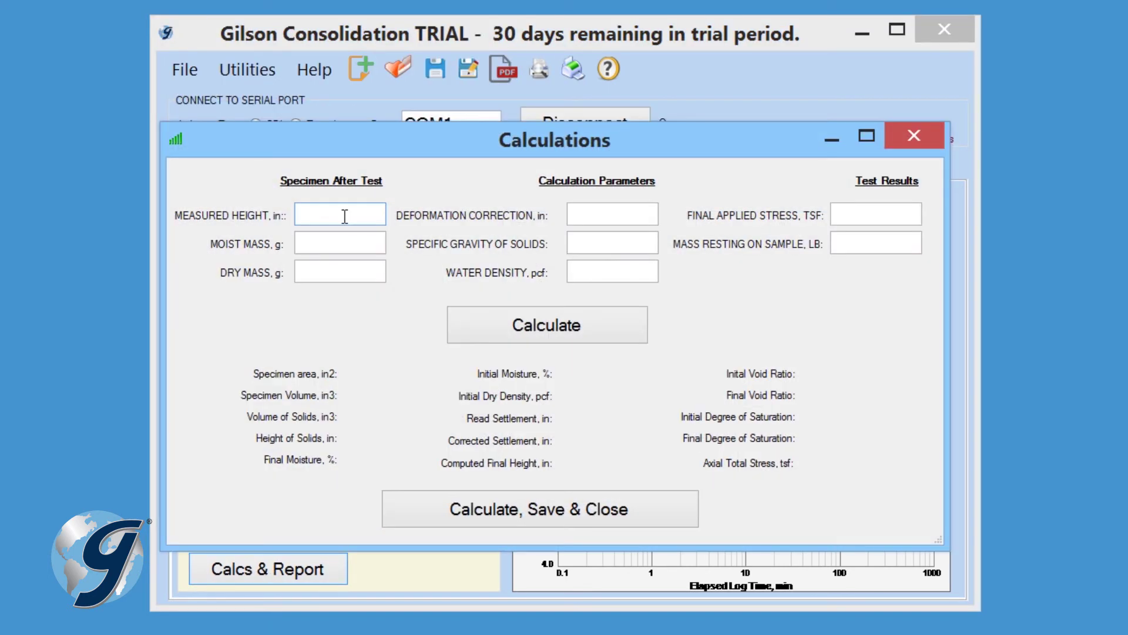
left_click(345, 217)
type("0.72")
left_click(331, 244)
type("115.1")
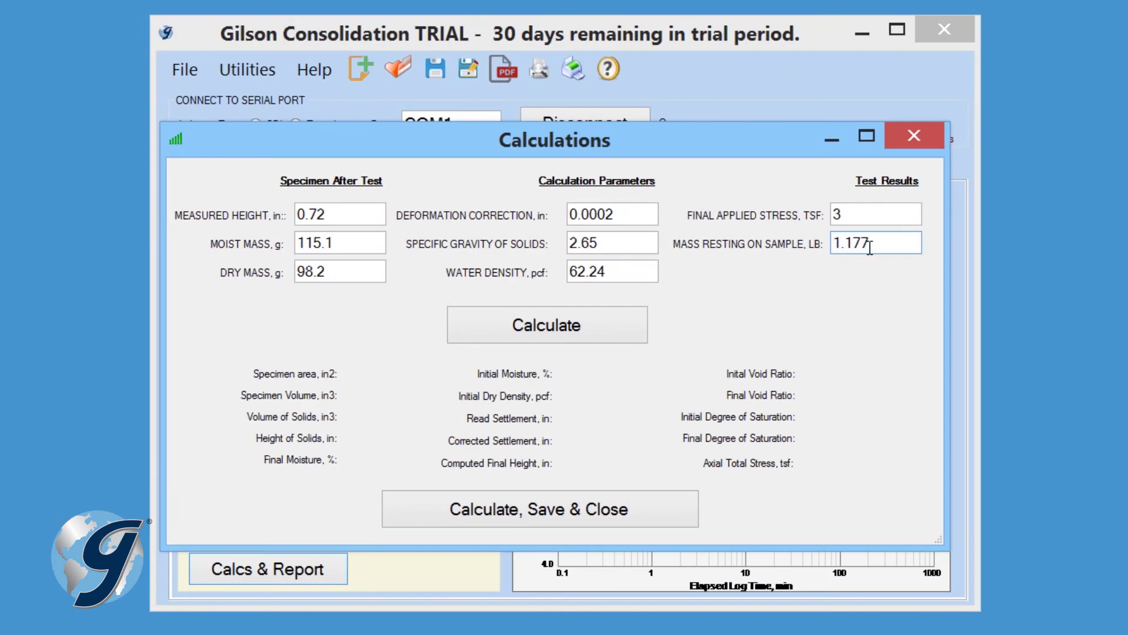
left_click(344, 272)
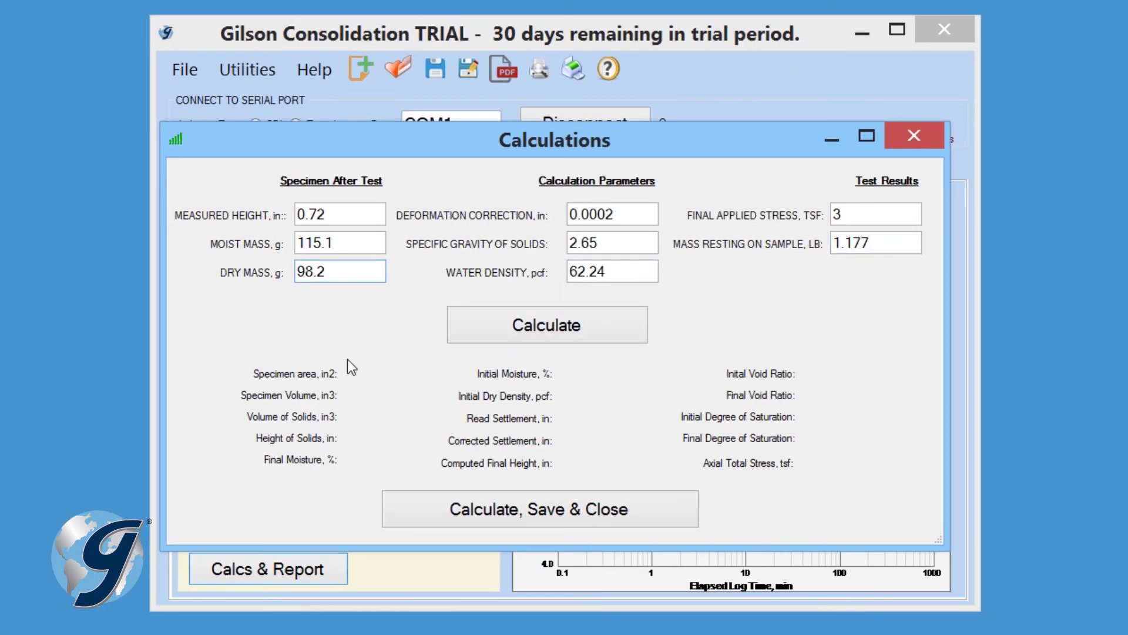
left_click(522, 334)
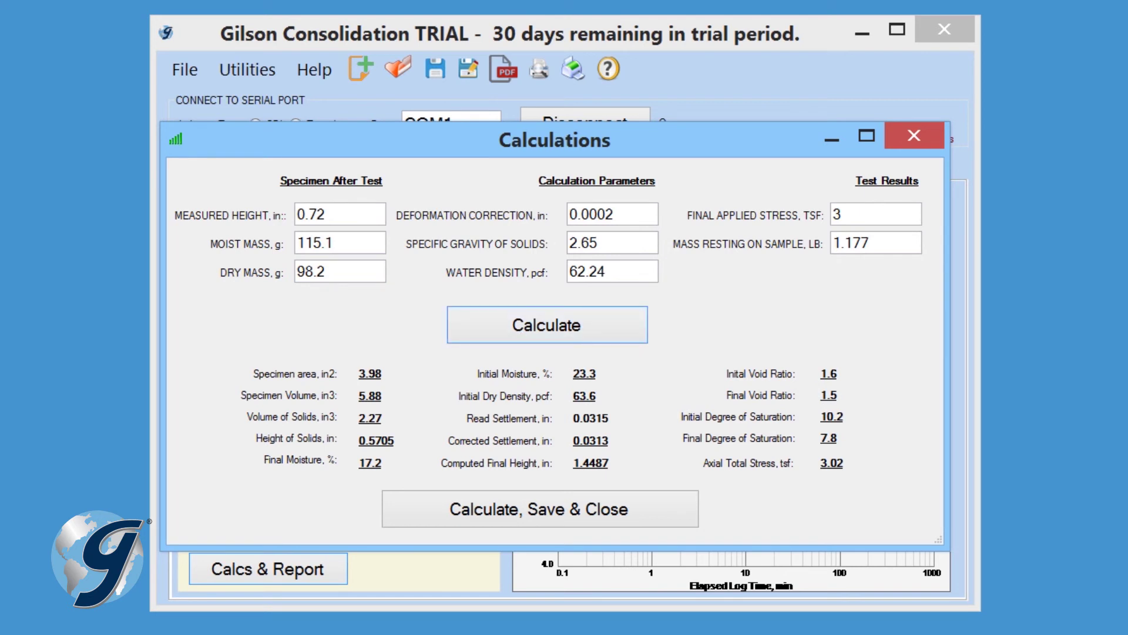
left_click(545, 517)
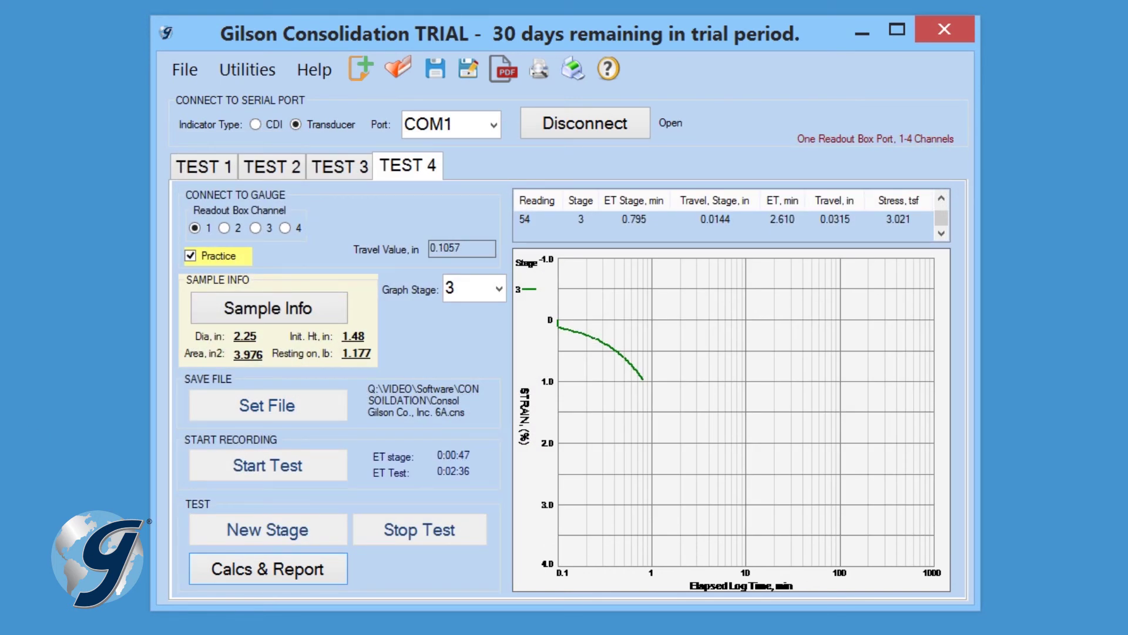
Export the test report as a PDF named Consol Gilson Co., Inc. 6A2 and examine its graph and sample data
left_click(501, 74)
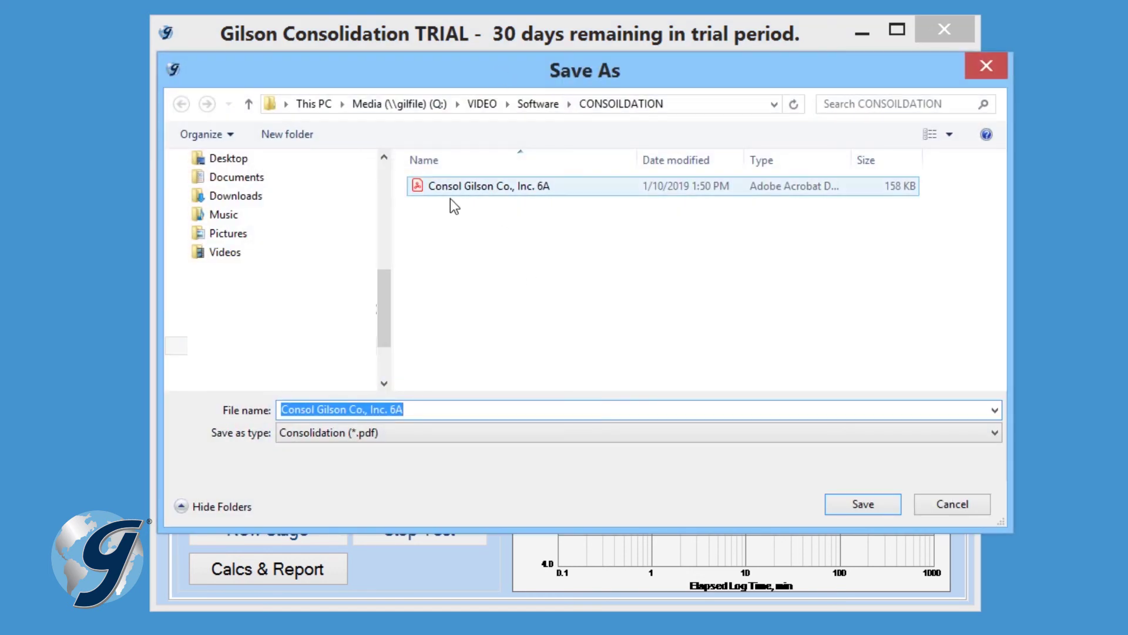
left_click(429, 410)
type("2")
left_click(851, 500)
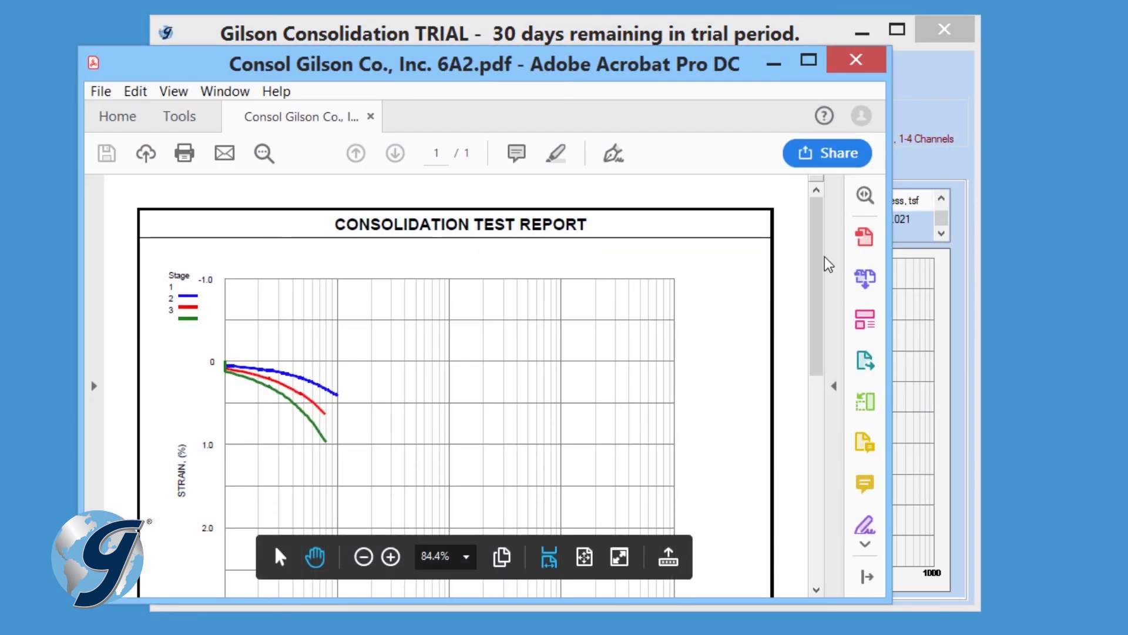
left_click_drag(819, 236, 821, 458)
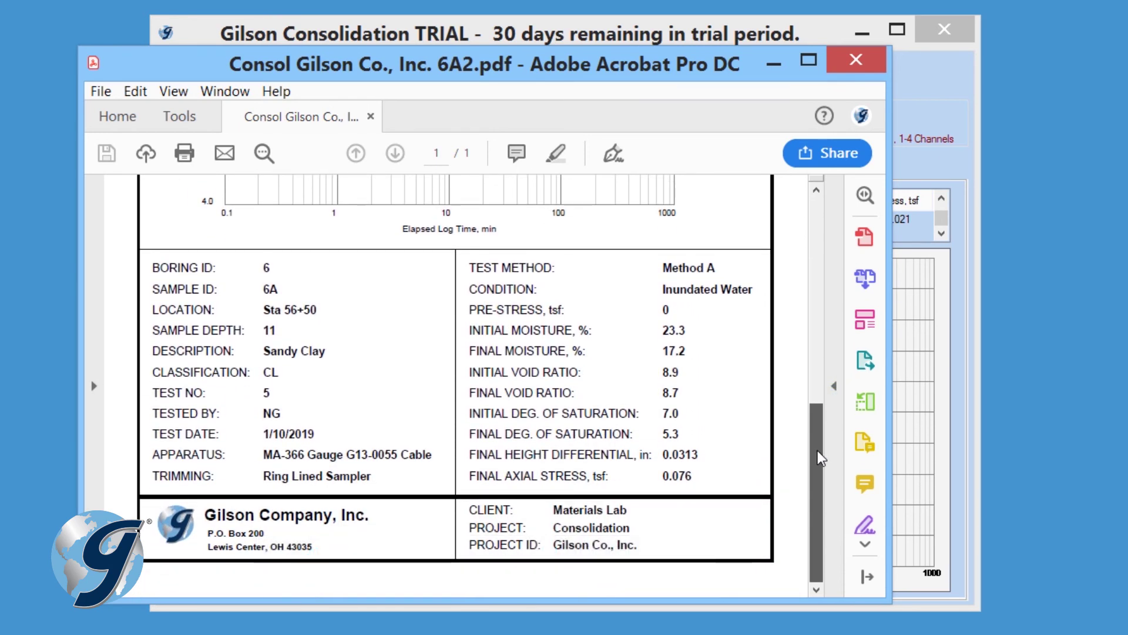